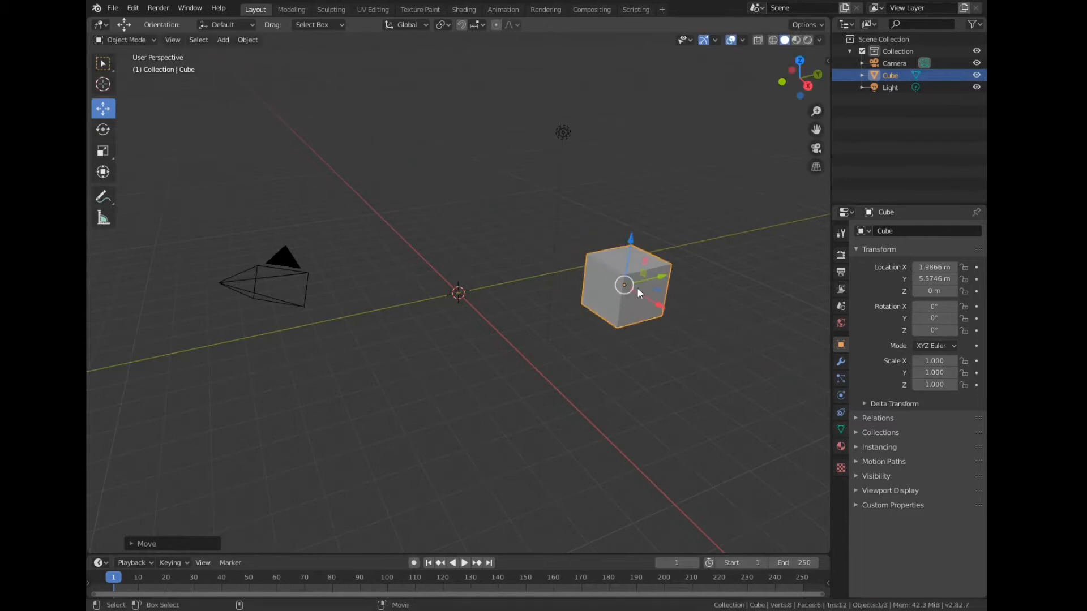
Rotate the cube by about -45° around the vertical Z axis.
left_click(102, 129)
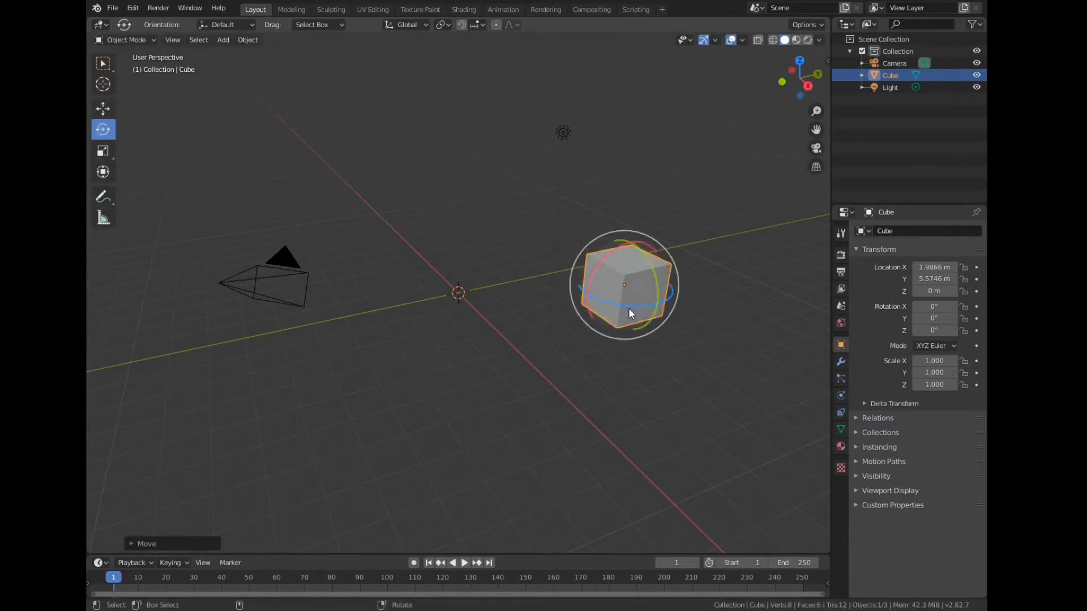
left_click_drag(629, 308, 570, 300)
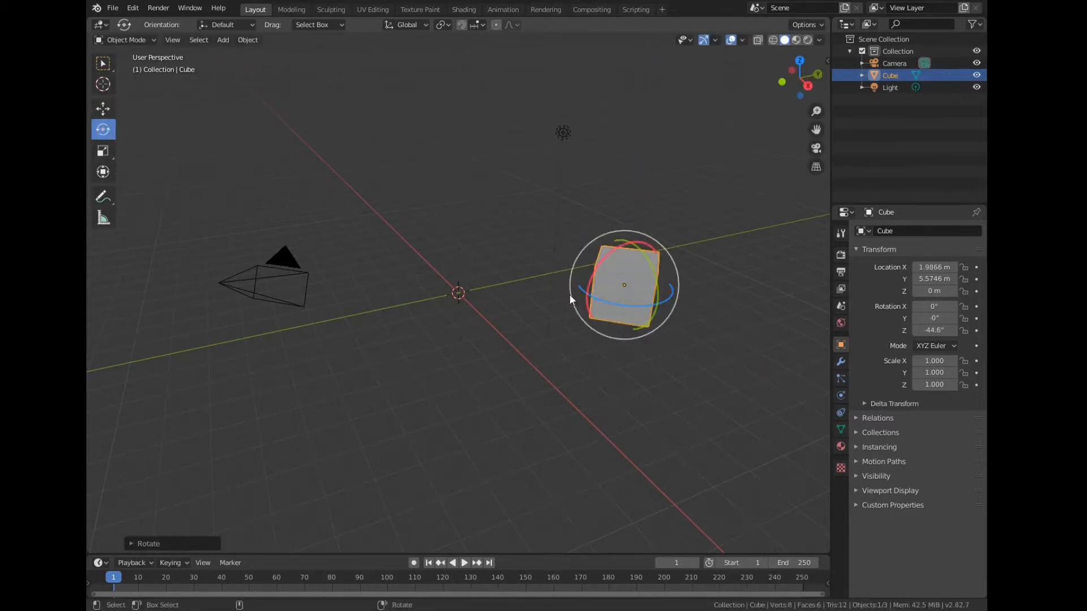
Scale the cube in Local orientation to about 1.04 along X and 1.88 along Y.
left_click(103, 151)
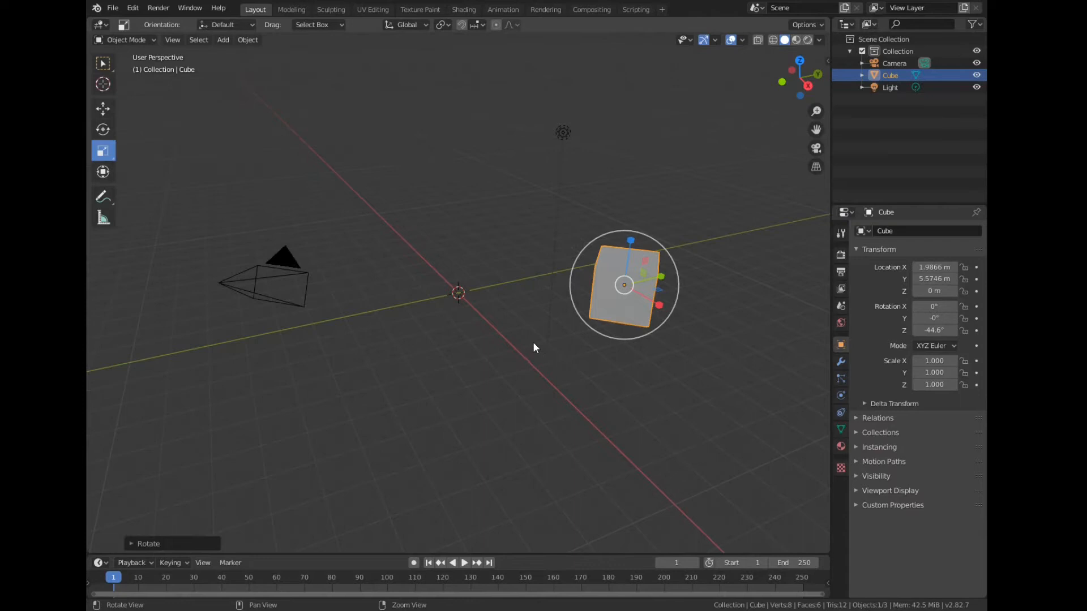
middle_click_drag(547, 335, 431, 331)
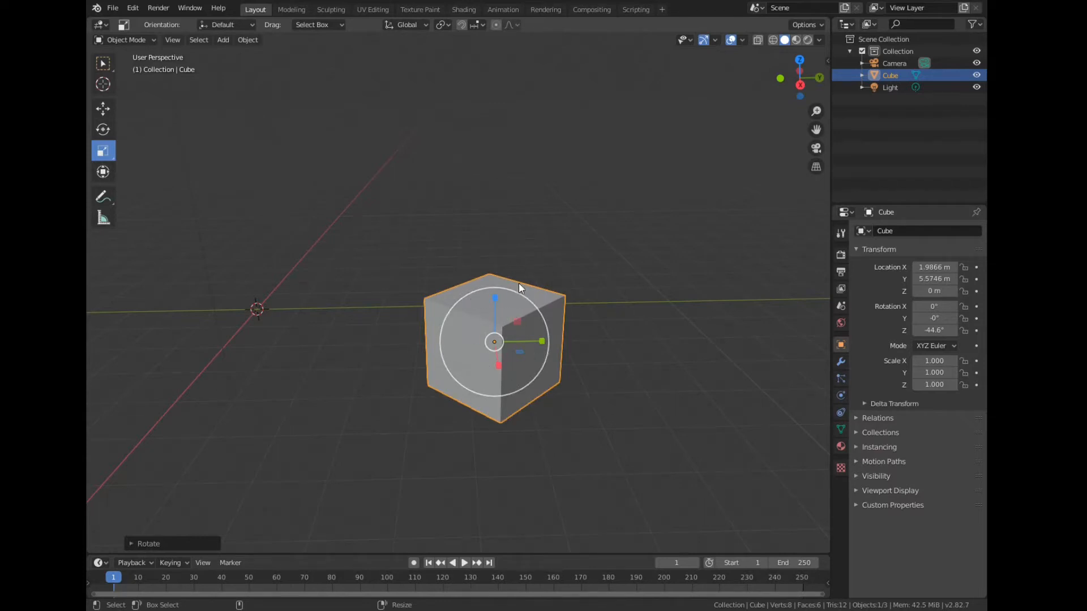
left_click(422, 24)
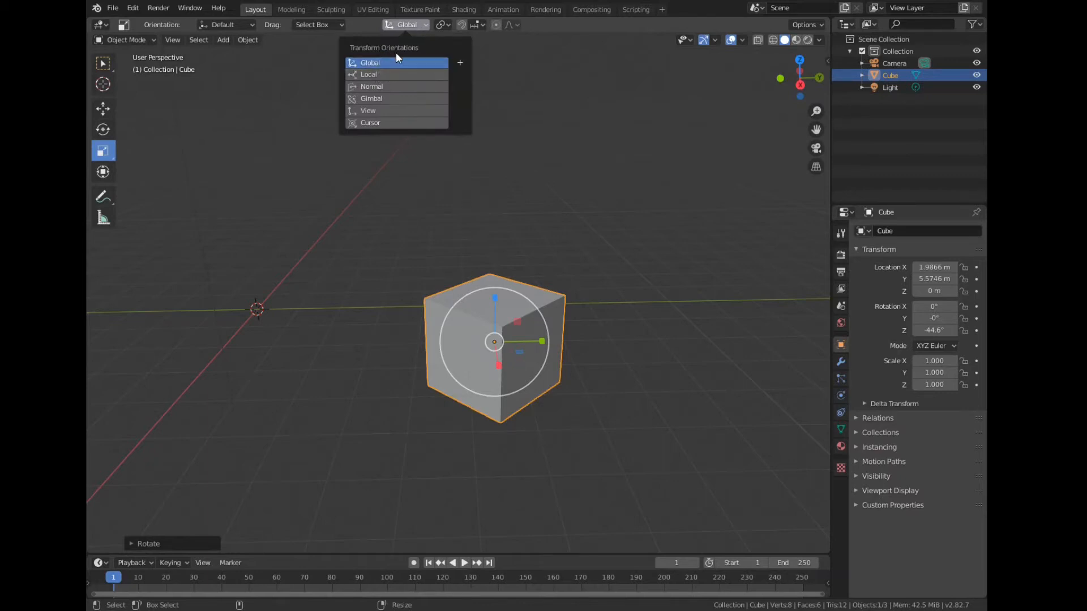
left_click(367, 75)
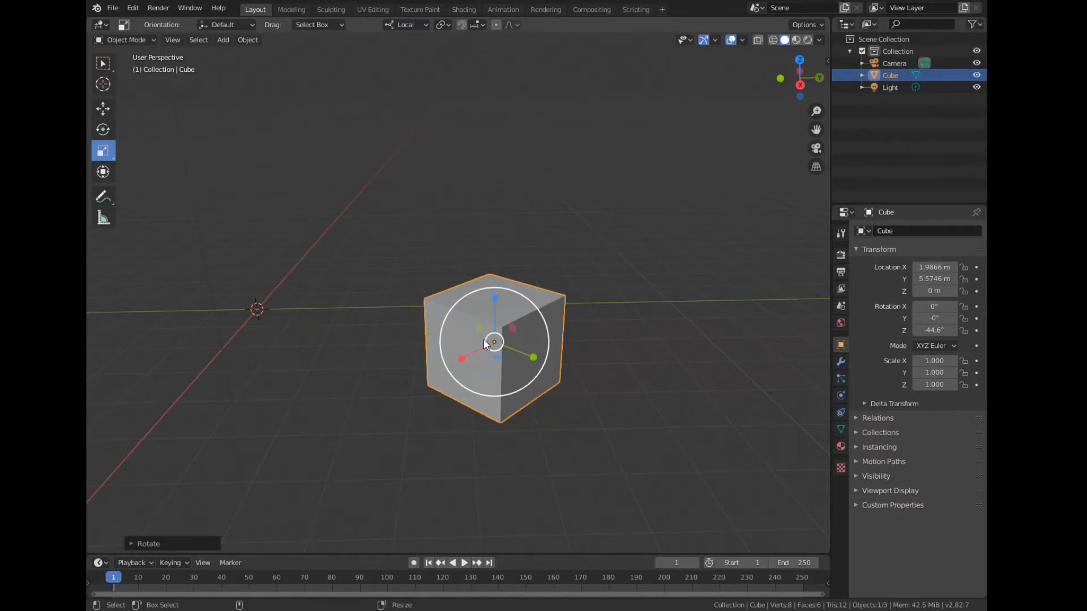
left_click_drag(531, 354, 568, 358)
Move the box along its local X axis to about X 0.39 m, Y 7.15 m, and restore the Global transform orientation.
left_click_drag(451, 363, 527, 334)
left_click(102, 107)
left_click(412, 429)
left_click(420, 25)
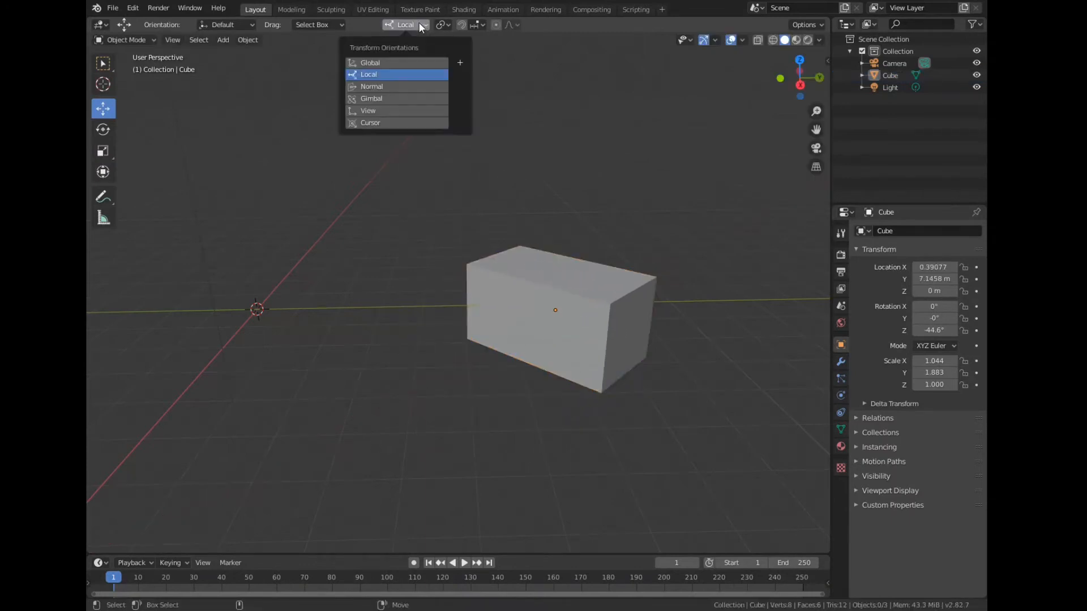
left_click(373, 62)
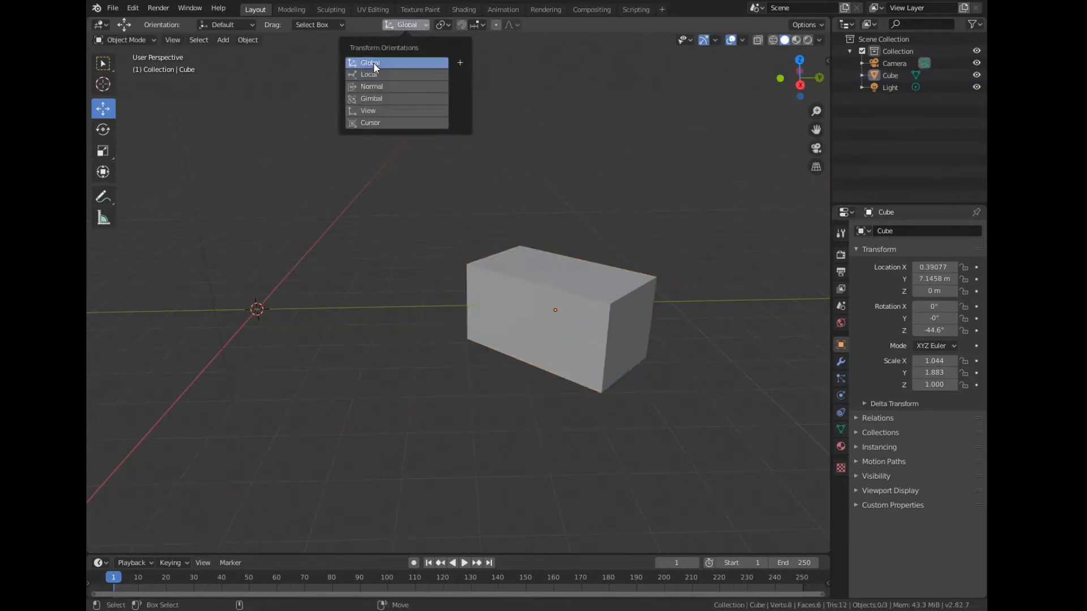
left_click(538, 330)
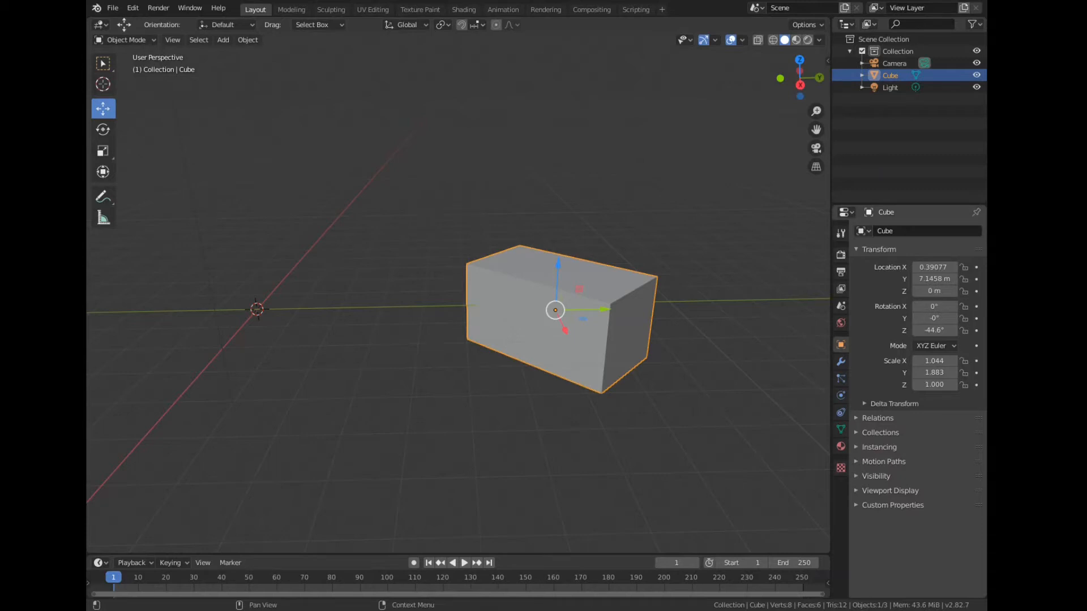
Compare the Layout and Modeling workspaces, finishing in Layout with the box in Object Mode.
left_click(121, 10)
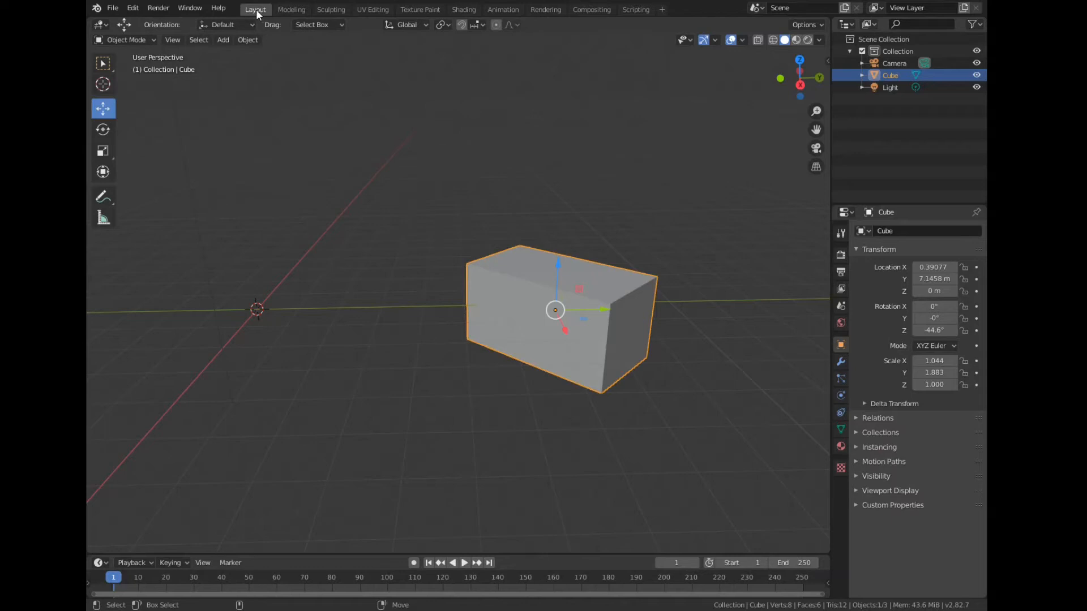
left_click(292, 10)
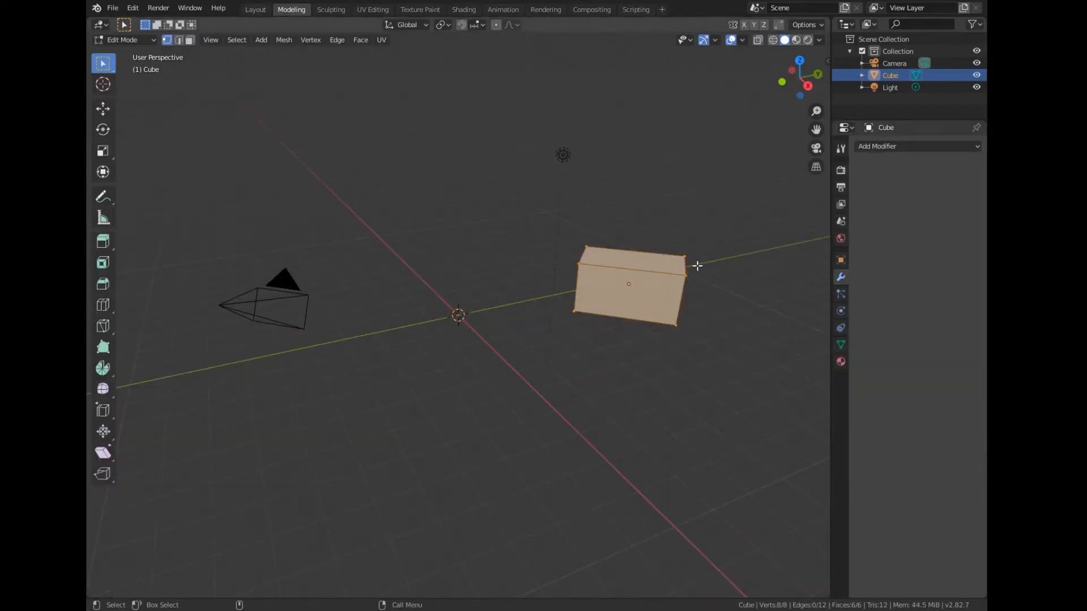
left_click(255, 9)
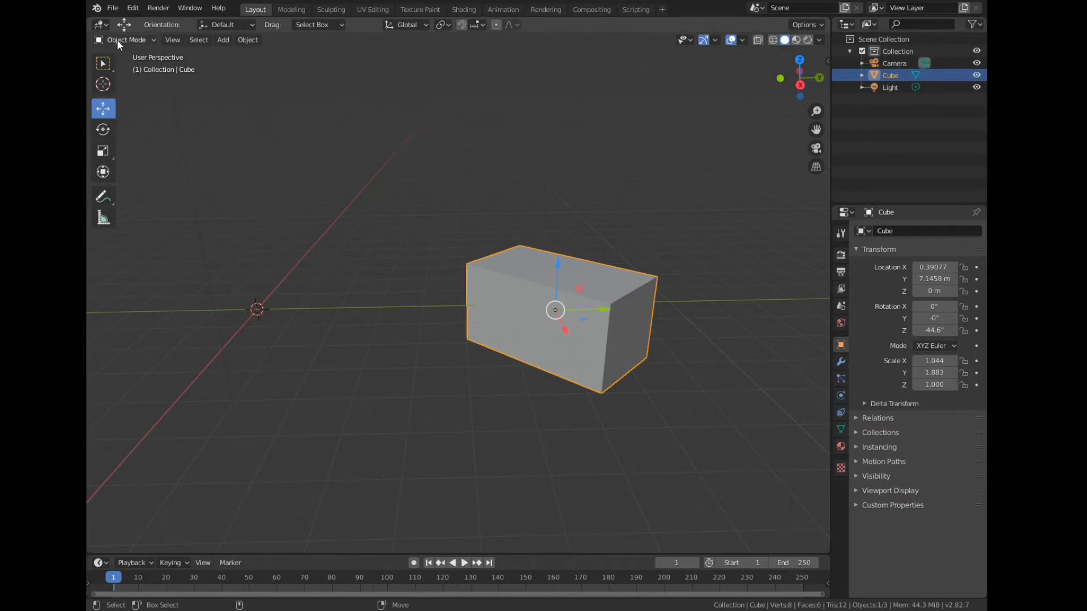
left_click(288, 9)
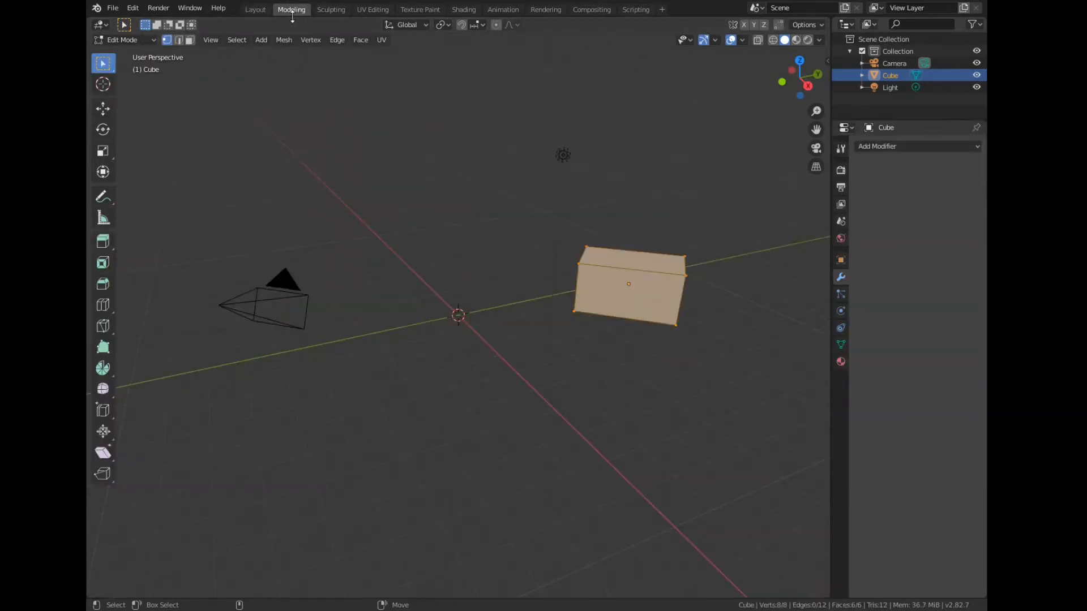
left_click(253, 9)
left_click(121, 39)
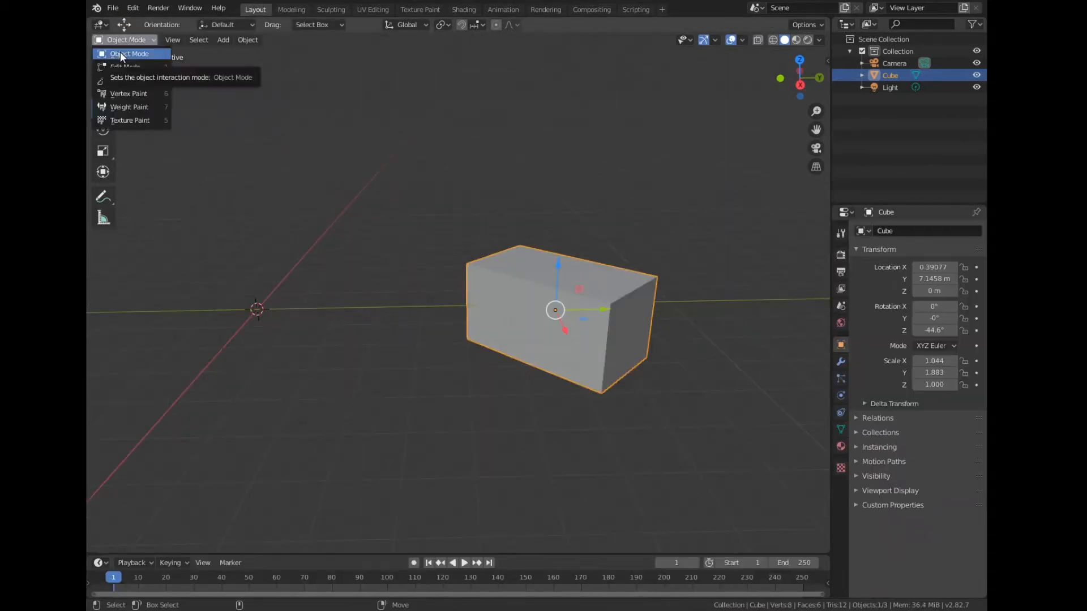
left_click(127, 57)
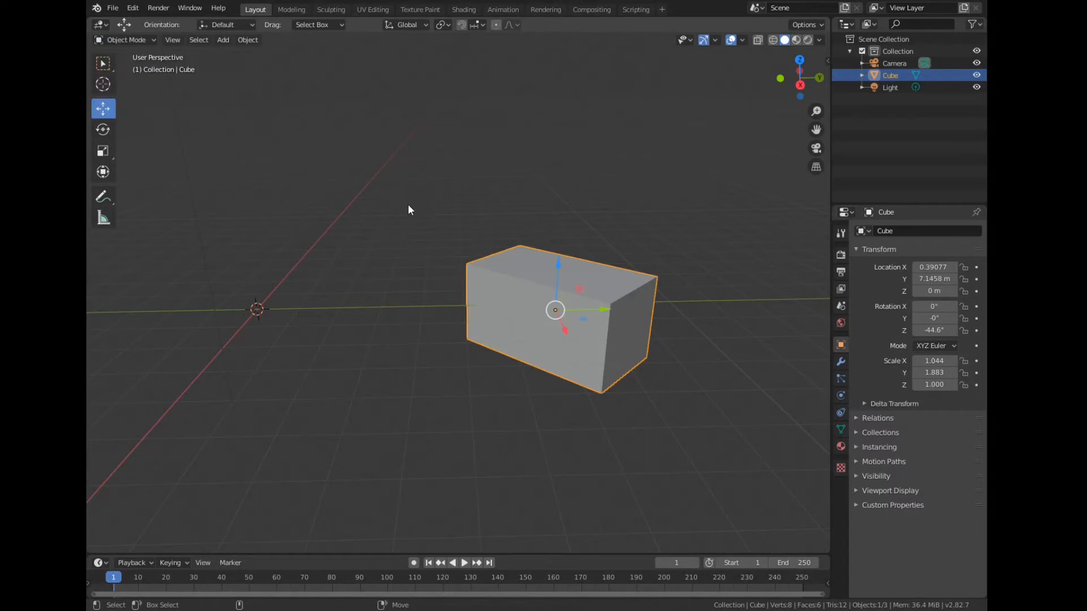
Add a cylinder mesh and move it to about X -7.27 m, Y 1.56 m.
scroll(409, 296, "down", 4)
scroll(441, 324, "up", 1)
middle_click_drag(391, 374, 444, 356)
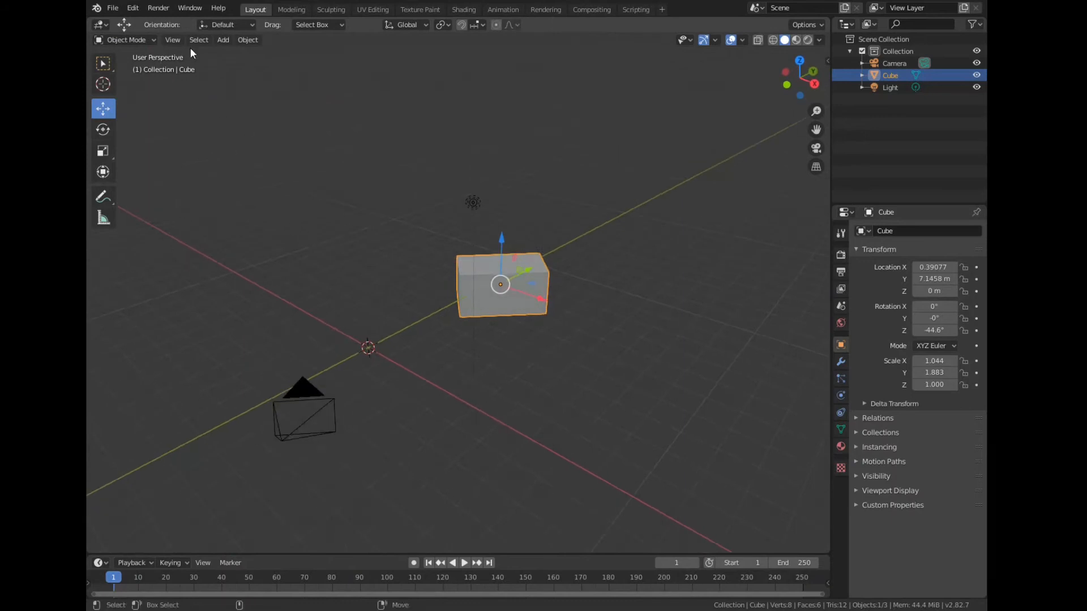
left_click(220, 39)
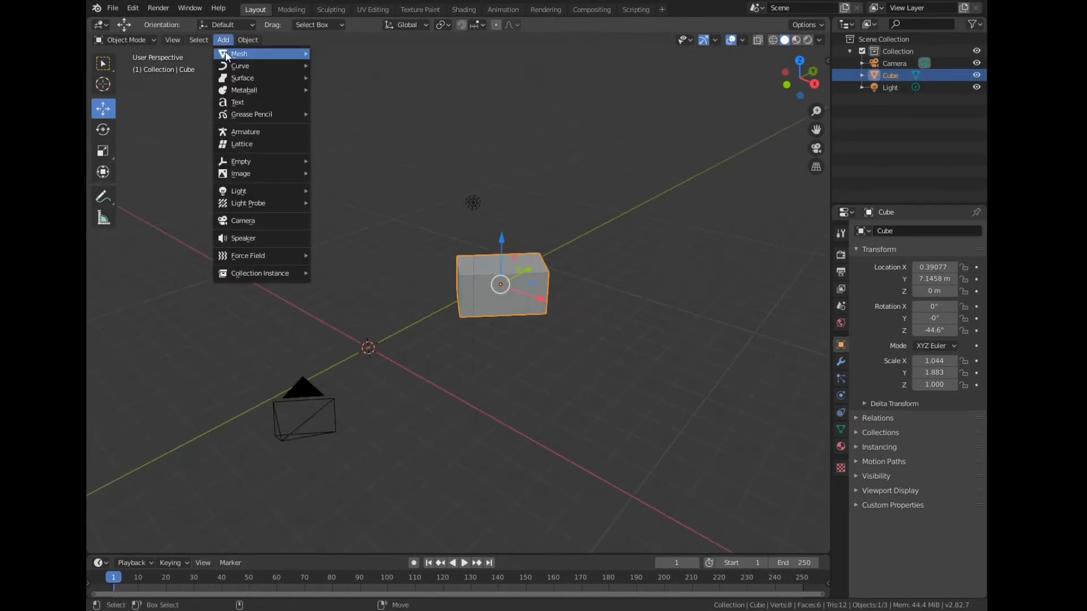
mouse_move(260, 54)
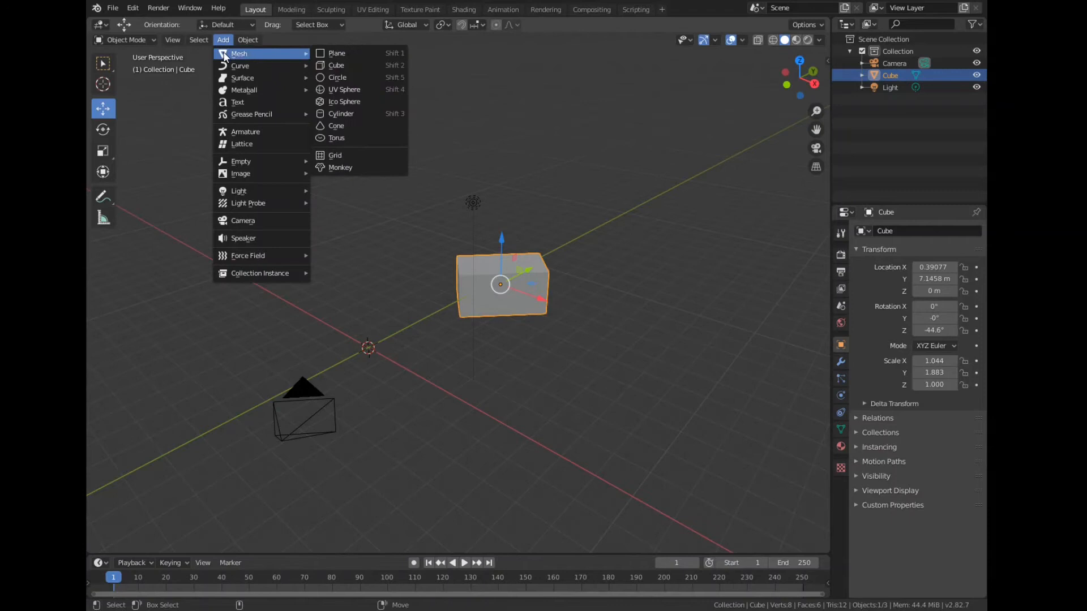
left_click(347, 115)
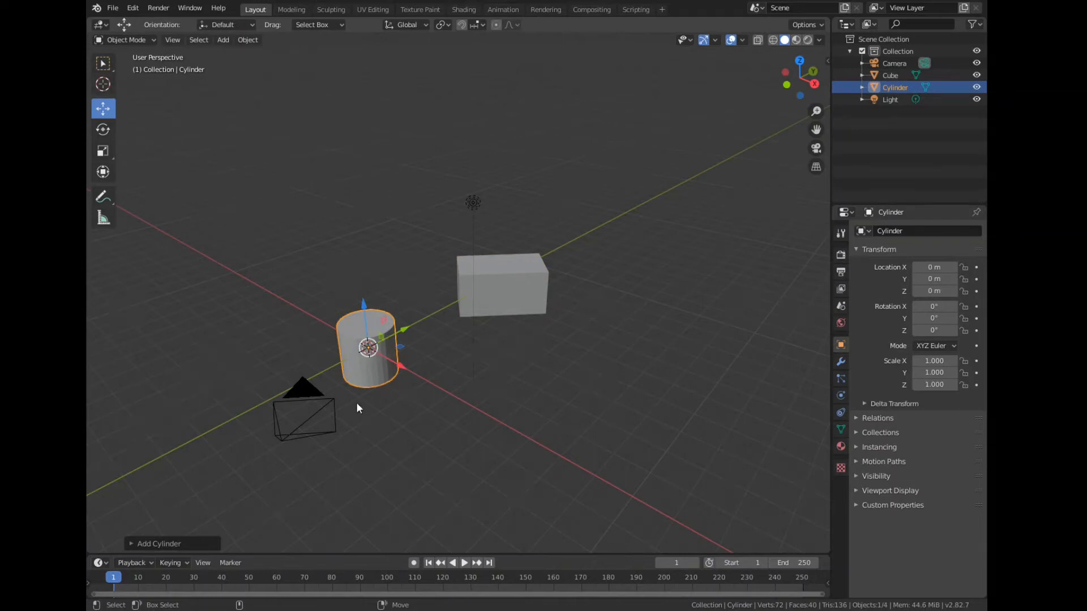
left_click_drag(396, 367, 308, 146)
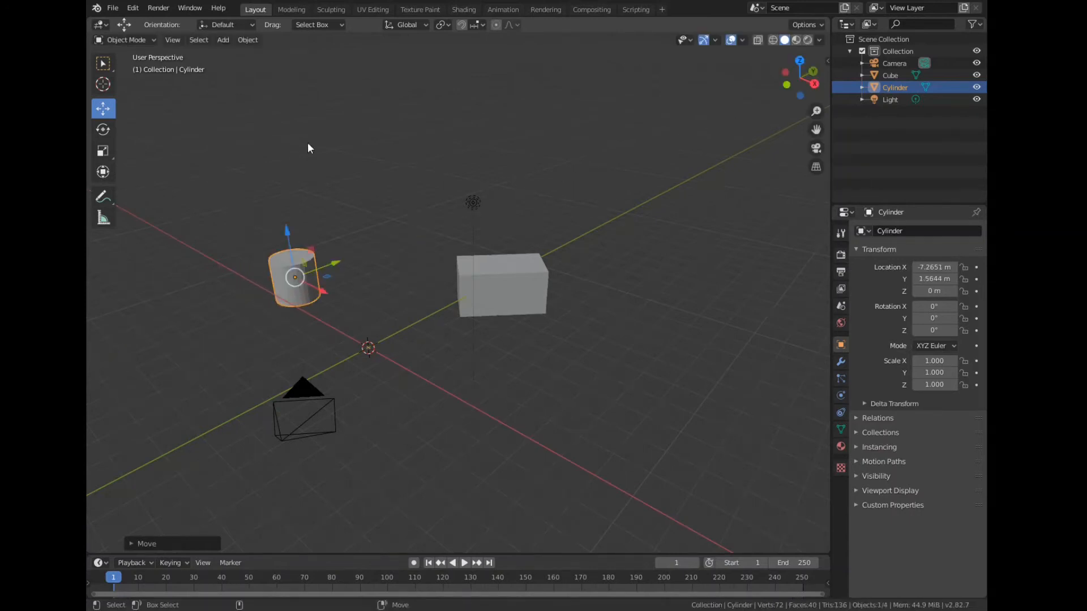
Add a plane mesh and move it along the Y axis to about -3.09 m.
left_click(223, 39)
mouse_move(230, 54)
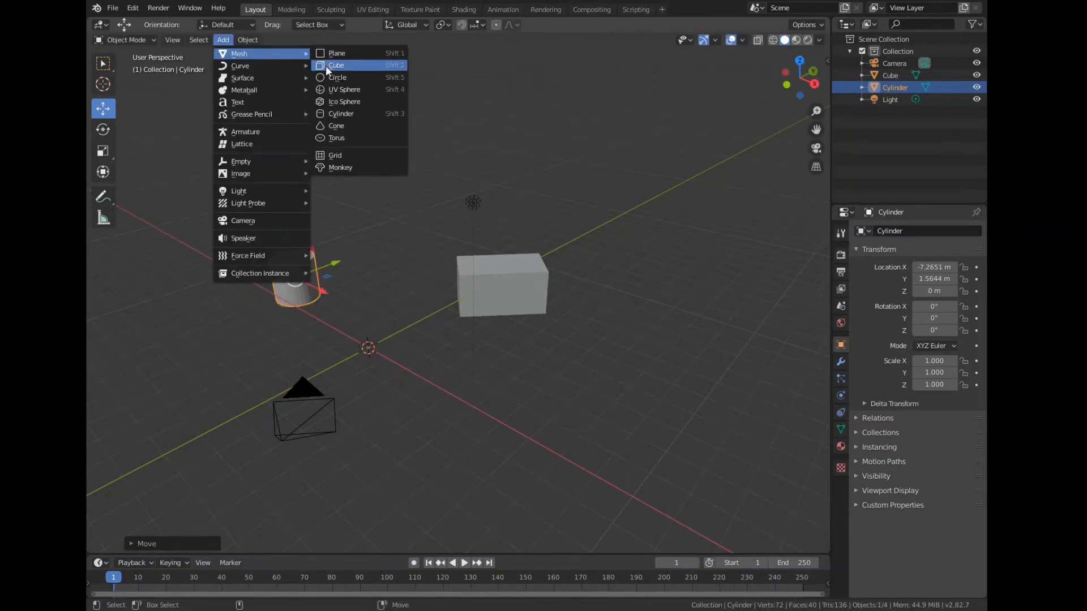
left_click(334, 54)
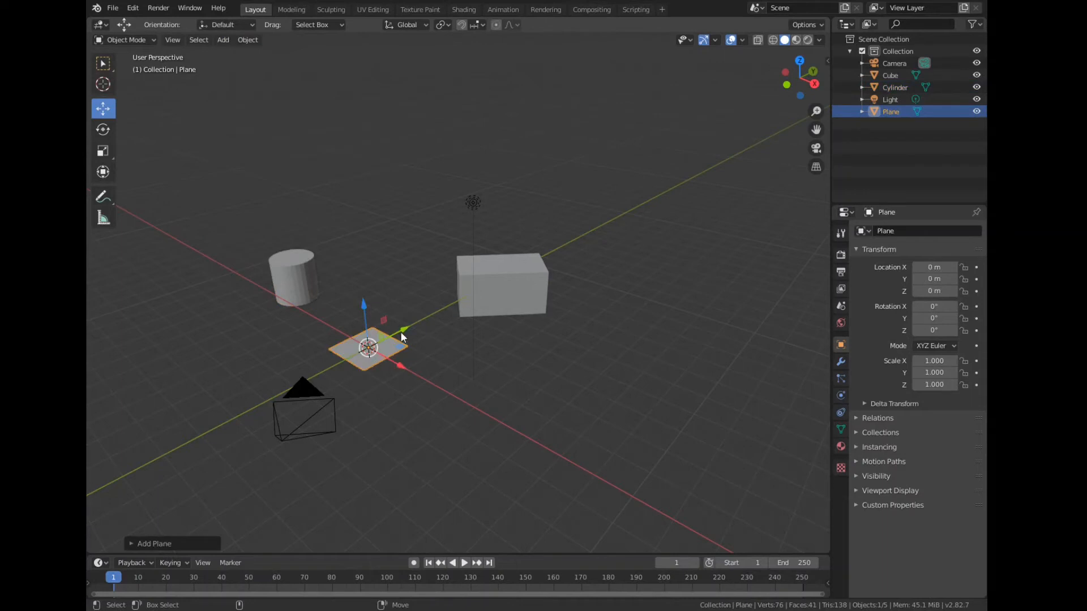
left_click_drag(404, 329, 320, 370)
middle_click_drag(427, 327, 527, 337)
scroll(527, 337, "down", 3)
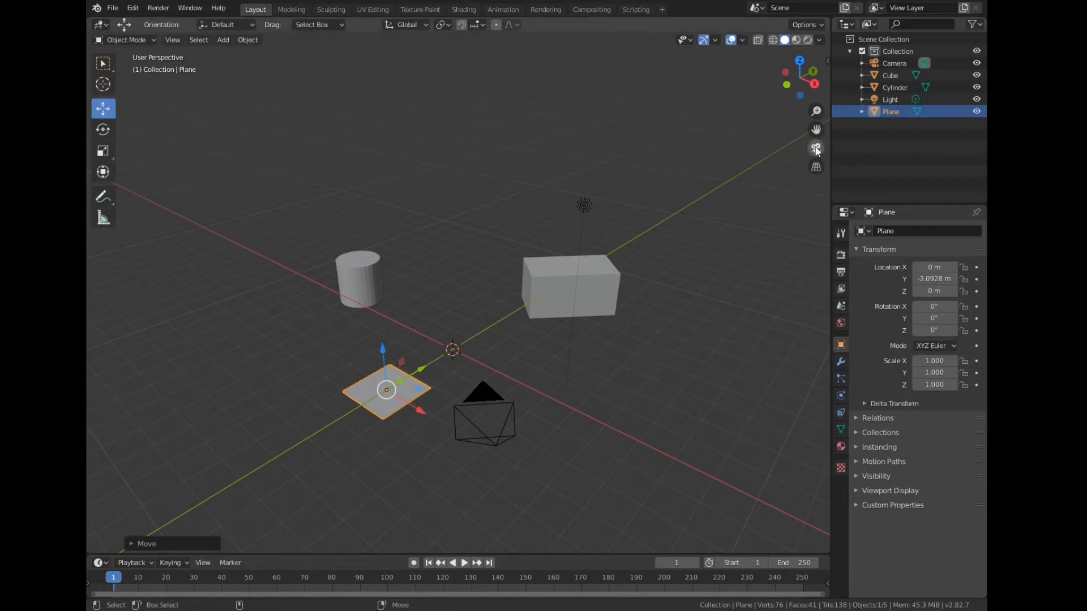
Select the light and the camera in turn to identify them in the scene.
left_click(584, 204)
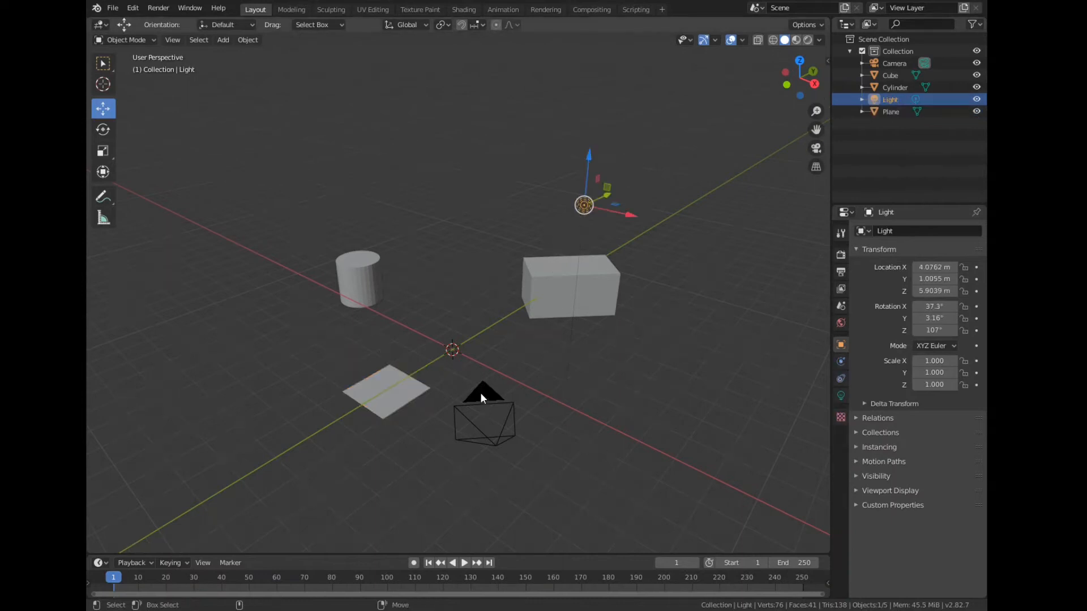
left_click(480, 397)
left_click(584, 206)
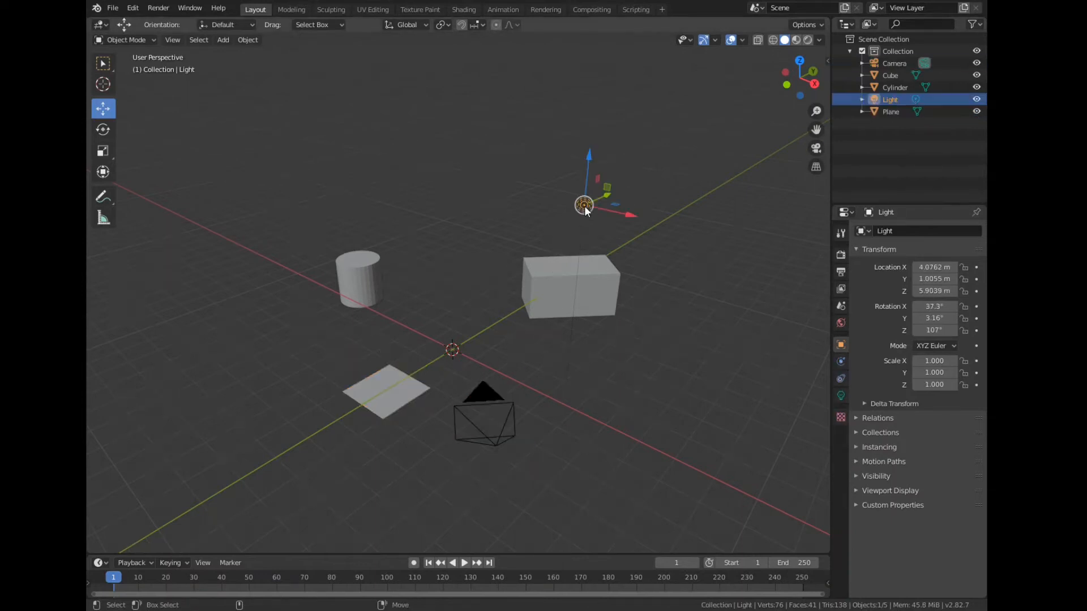
left_click(482, 395)
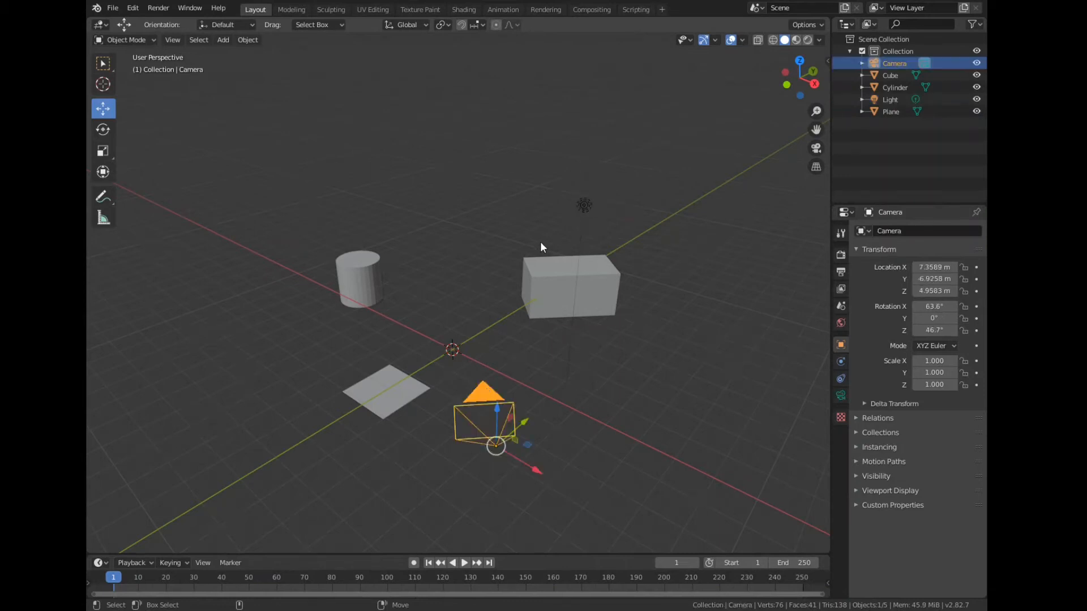
Create a new collection in the scene.
right_click(868, 139)
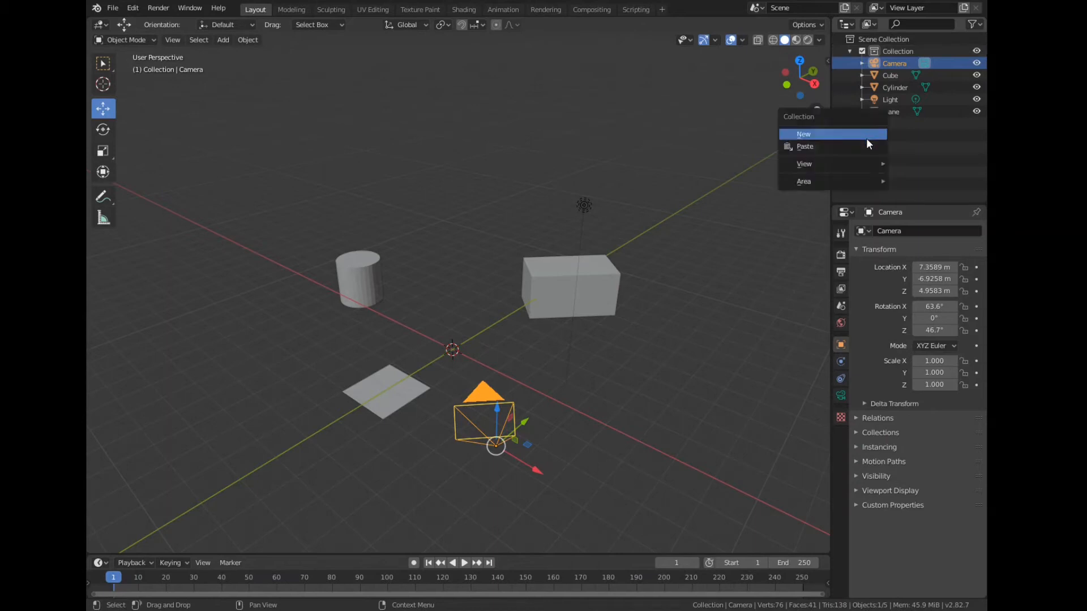
left_click(821, 134)
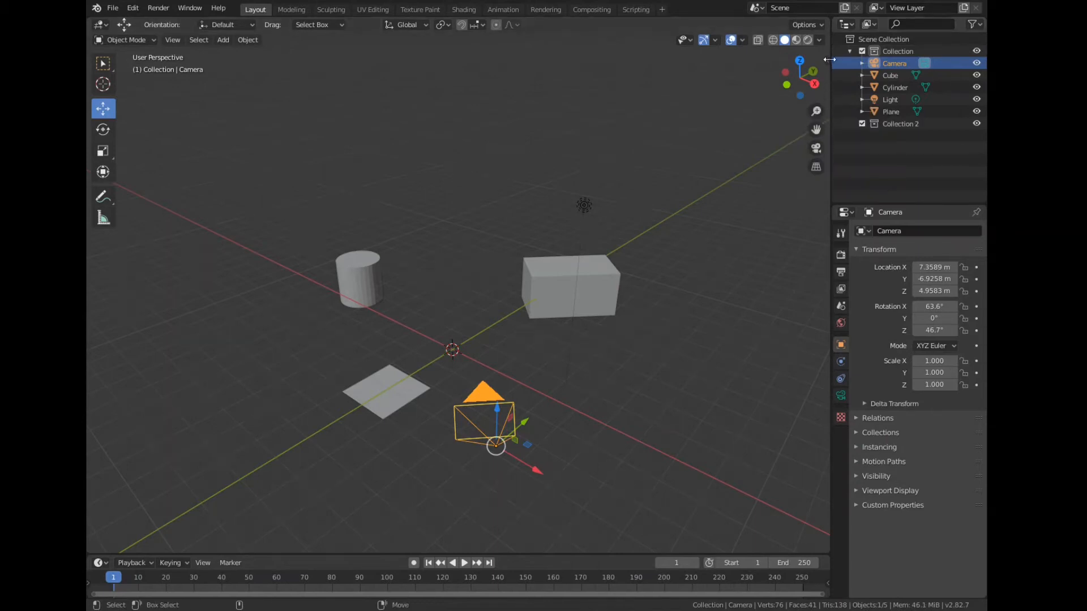
Enable the Screencast Keys display for the viewport and hide its settings again.
left_click(829, 60)
left_click(820, 133)
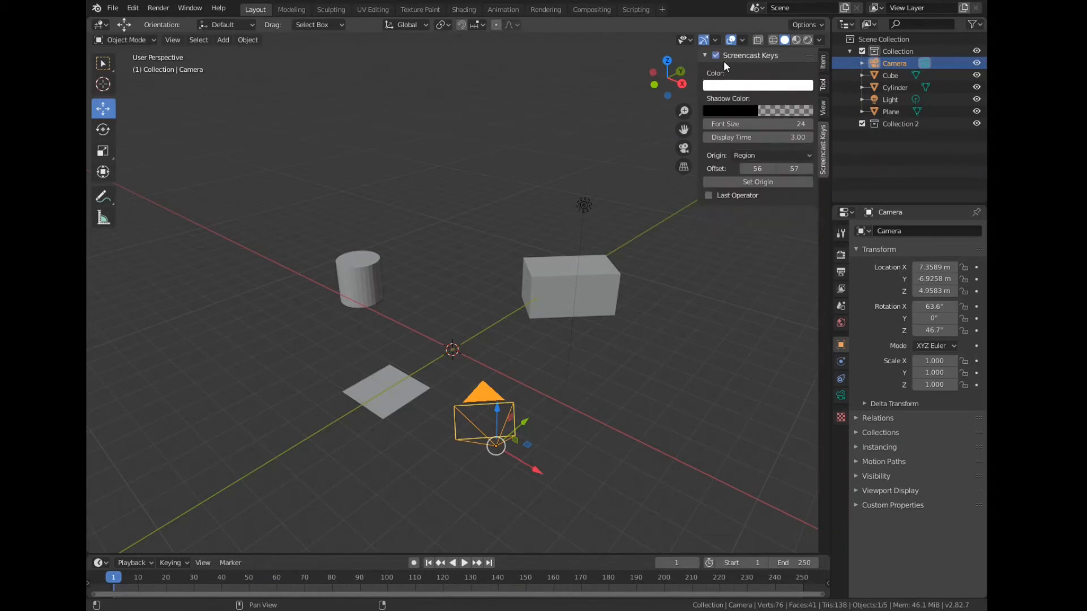
left_click(760, 241)
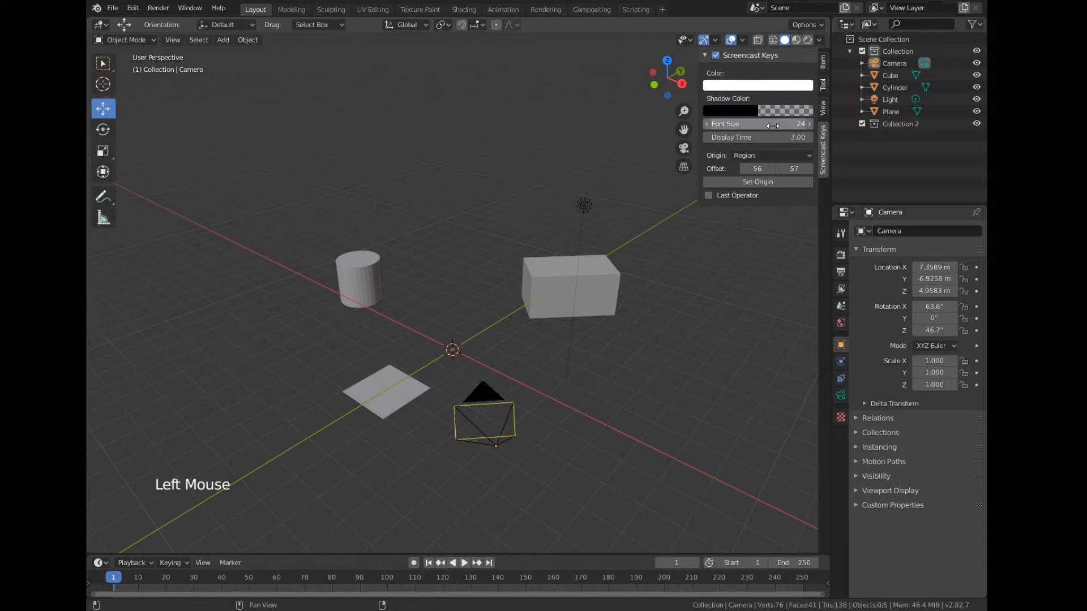
key("n")
Rename the new collection as light-camera.
left_click(883, 125)
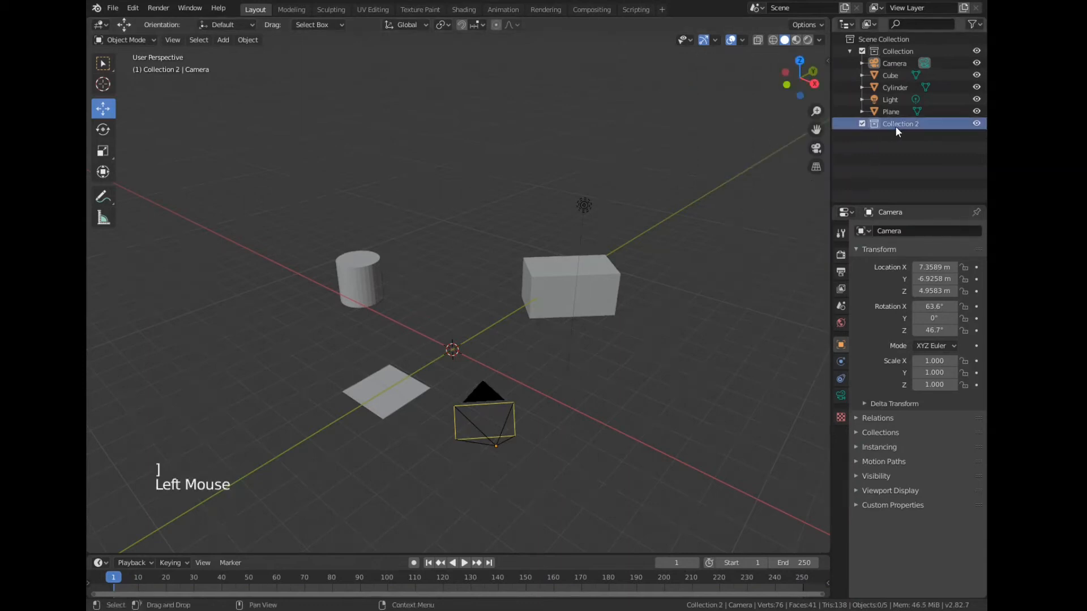
double_click(898, 123)
double_click(935, 124)
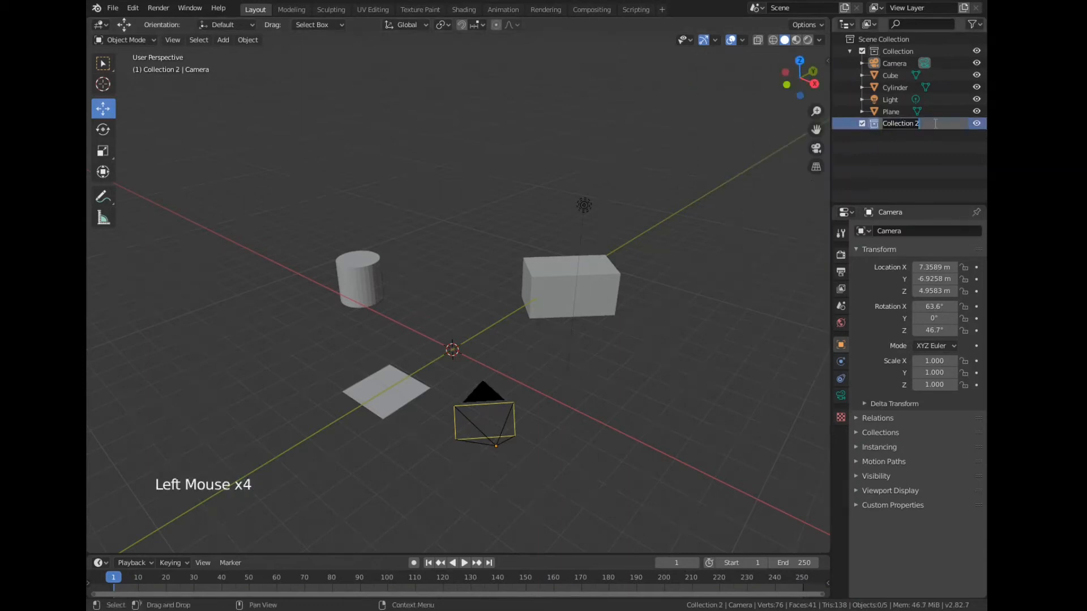
type("light-camera")
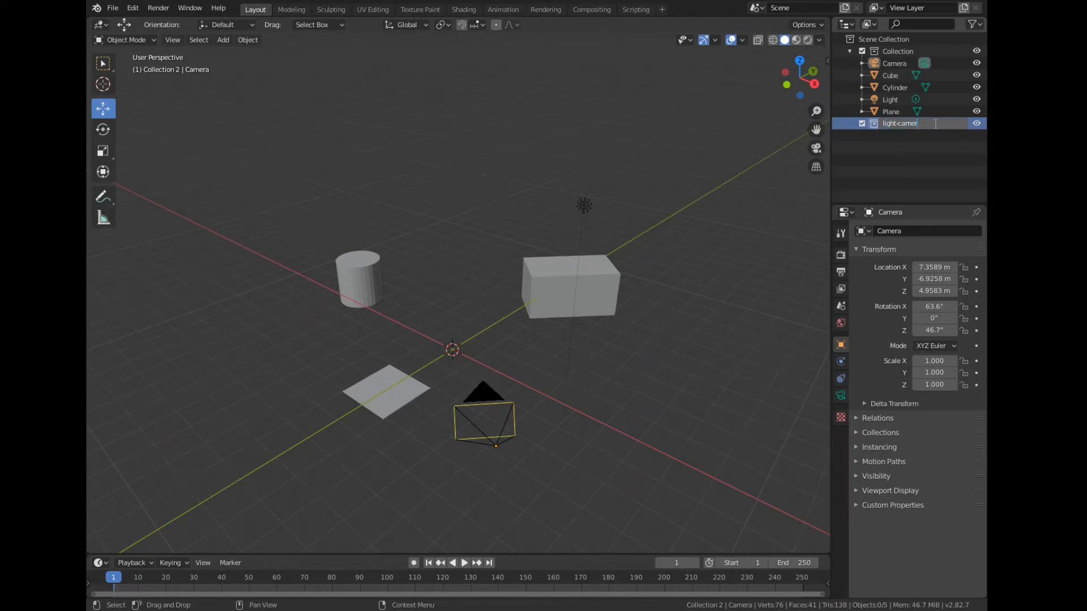
key("Return")
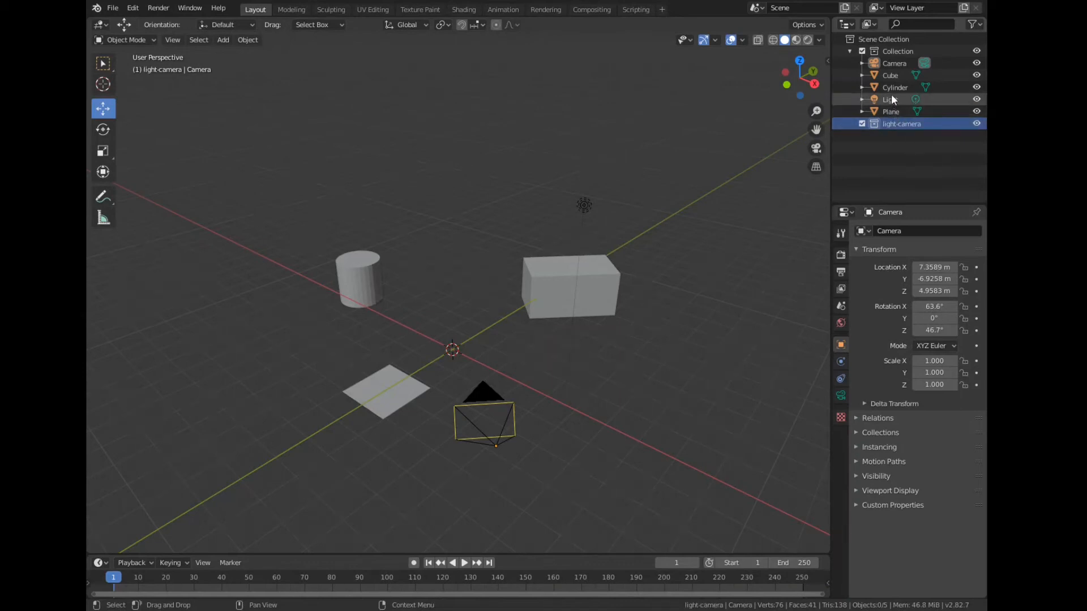
Move the light and the camera together into the light-camera collection.
left_click(892, 99)
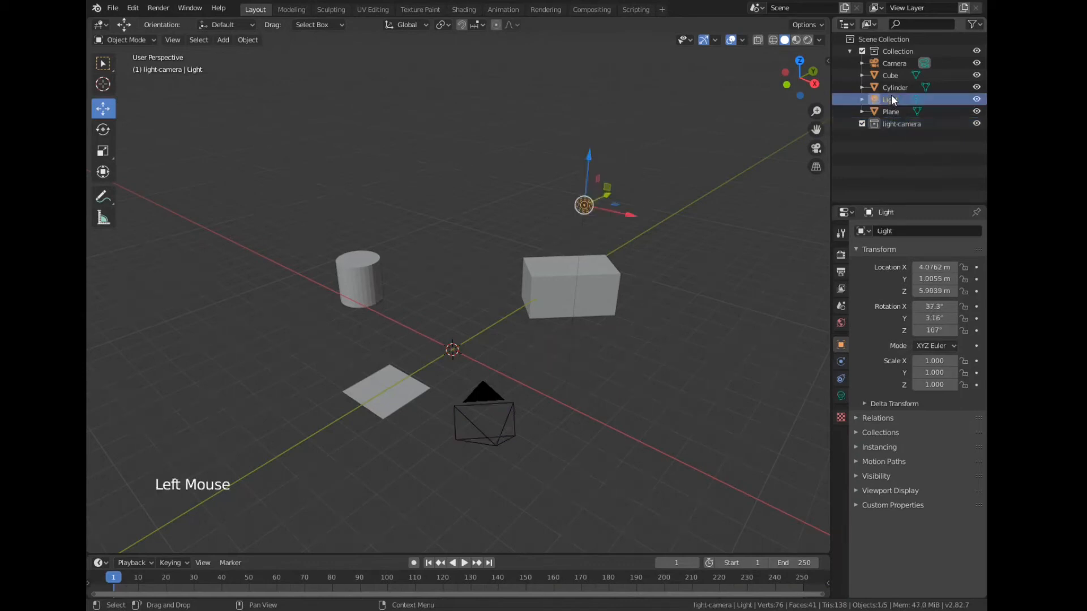
left_click(892, 63, "shift")
left_click_drag(892, 95, 899, 122)
left_click(896, 159)
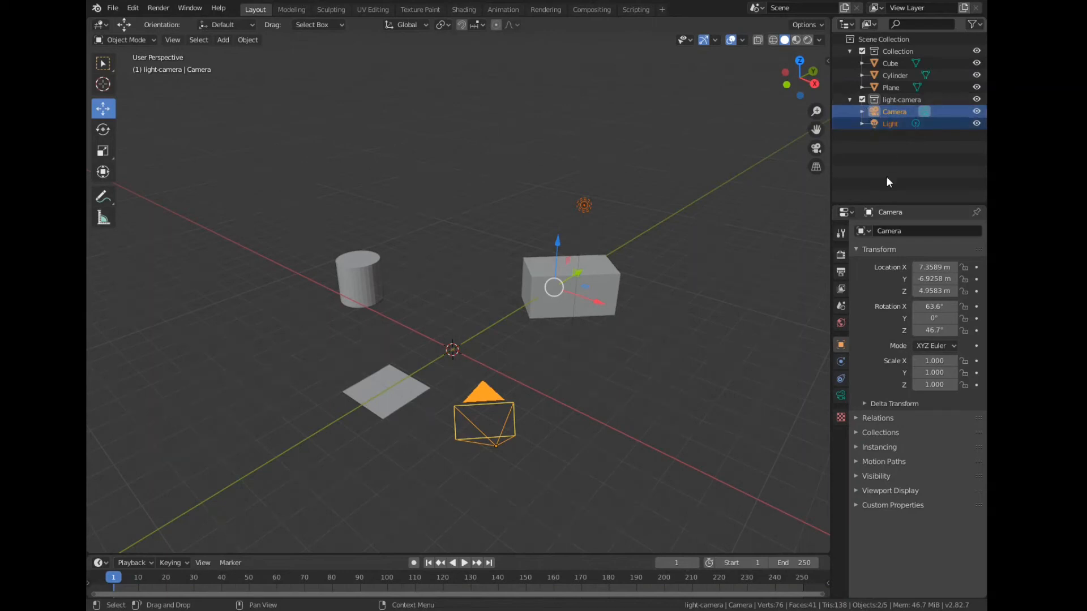
Select the cube, cylinder and plane together to identify the remaining meshes, and clear the selection.
left_click(605, 269)
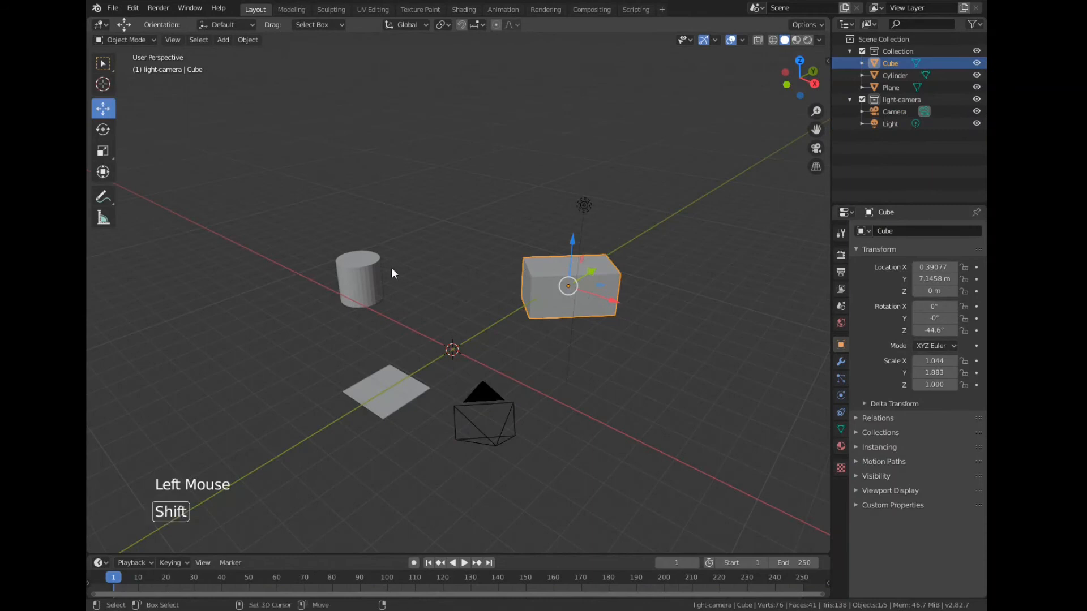
left_click(369, 293, "shift")
left_click(376, 382, "shift")
left_click(451, 476)
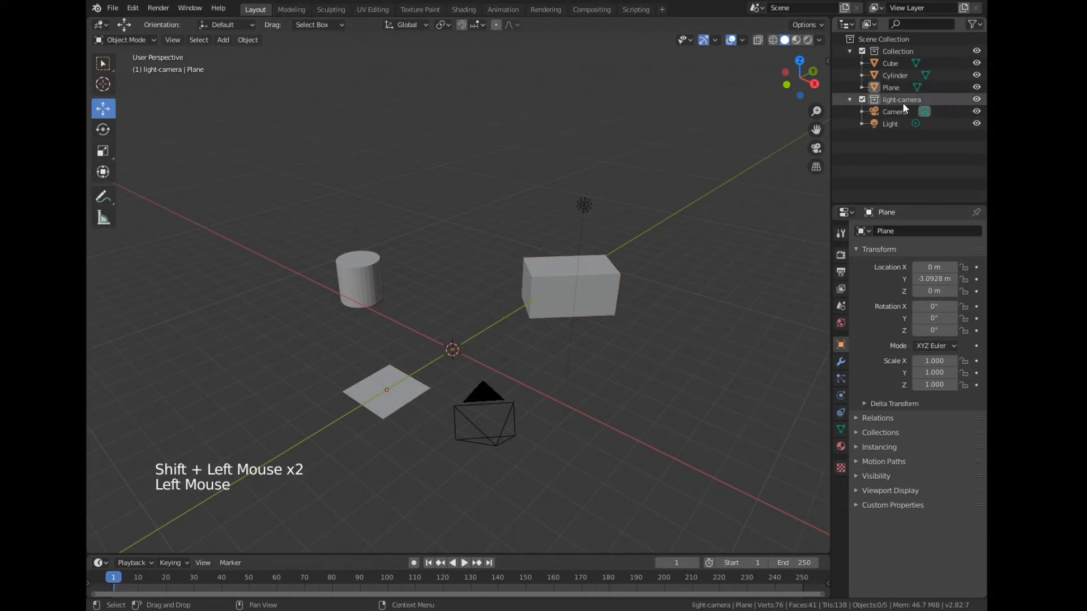
Exclude the light-camera collection from the view layer.
left_click(862, 99)
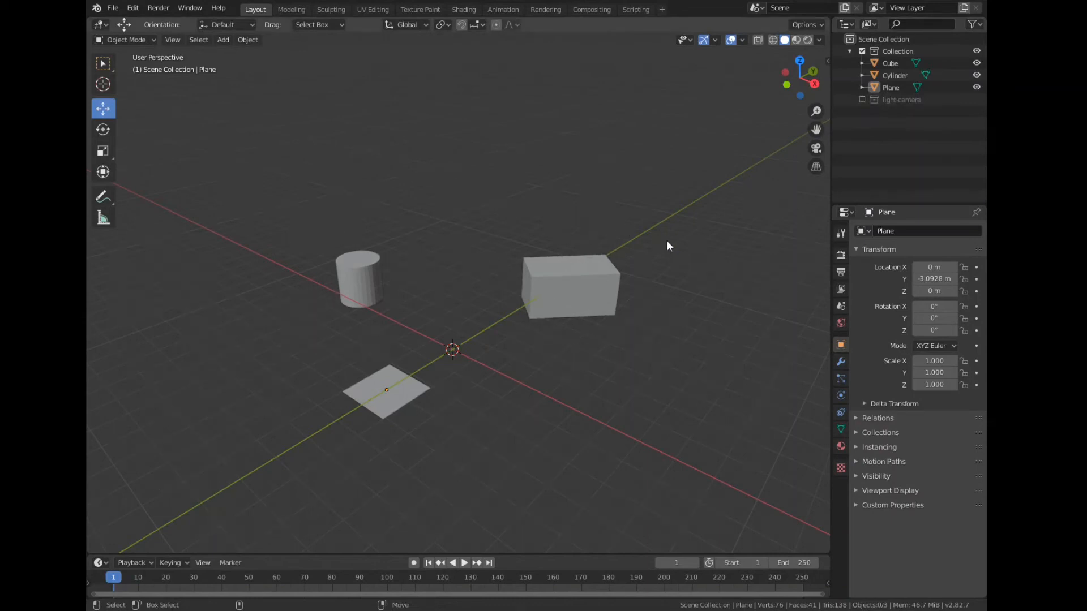
Hide the floor grid, the X and Y axis lines and the 3D cursor in the viewport overlays.
left_click(819, 41)
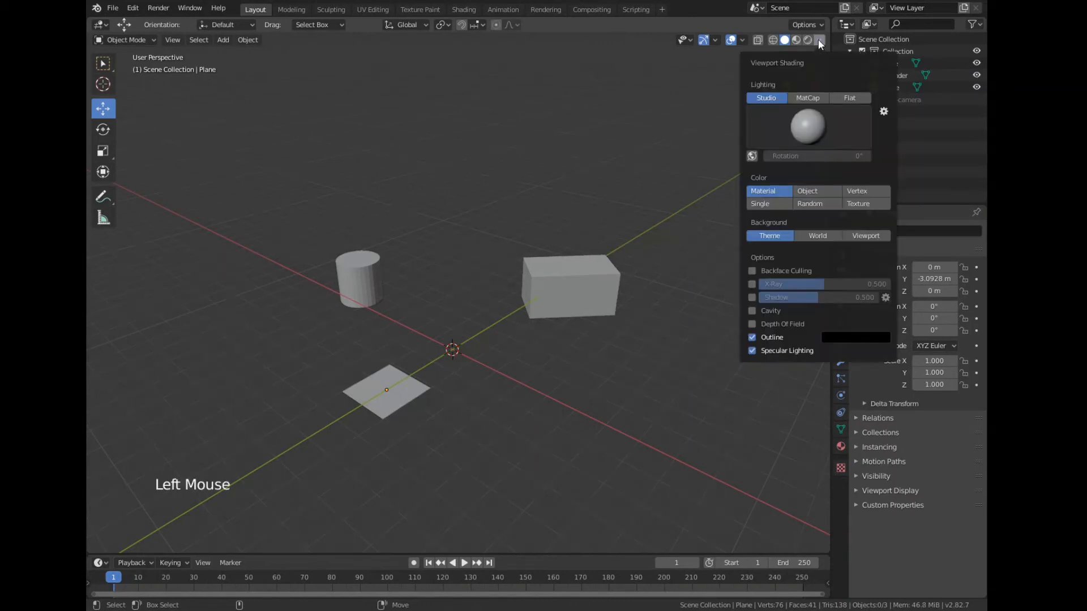
left_click(742, 41)
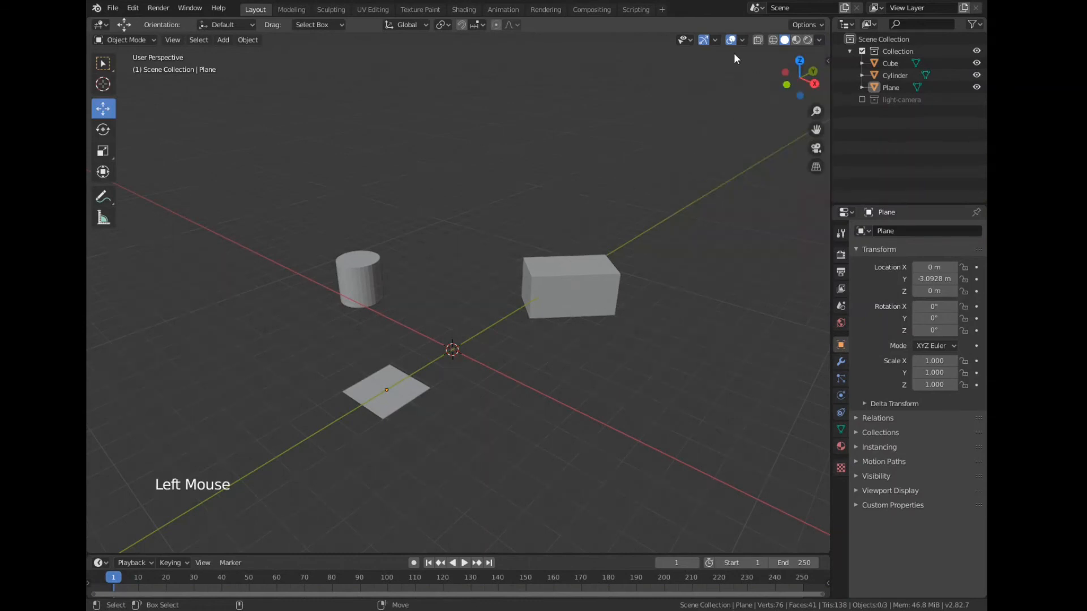
left_click(743, 40)
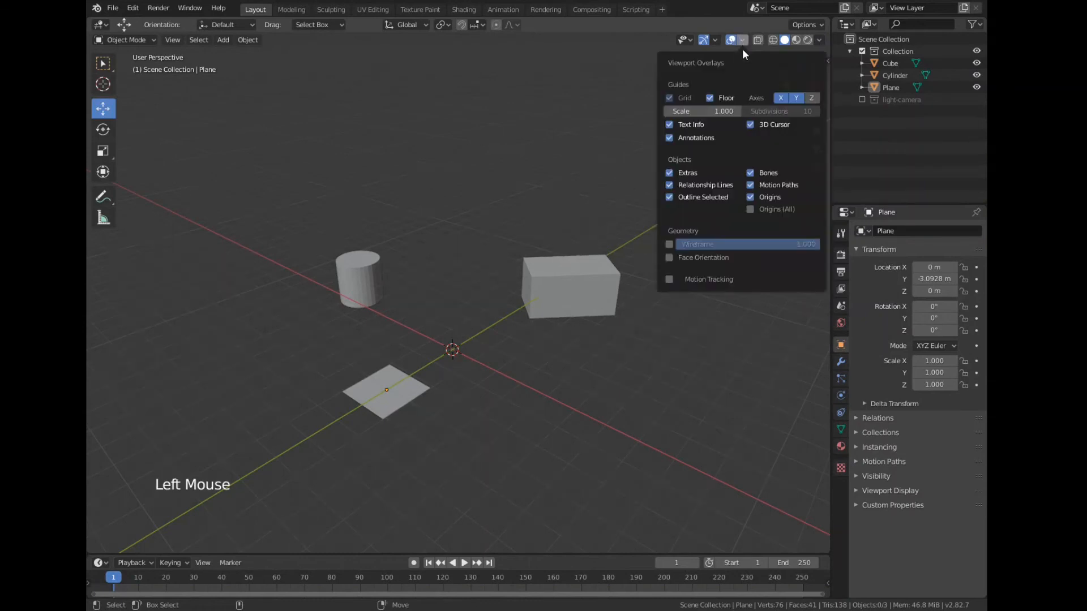
left_click(709, 98)
left_click(777, 99)
left_click(796, 97)
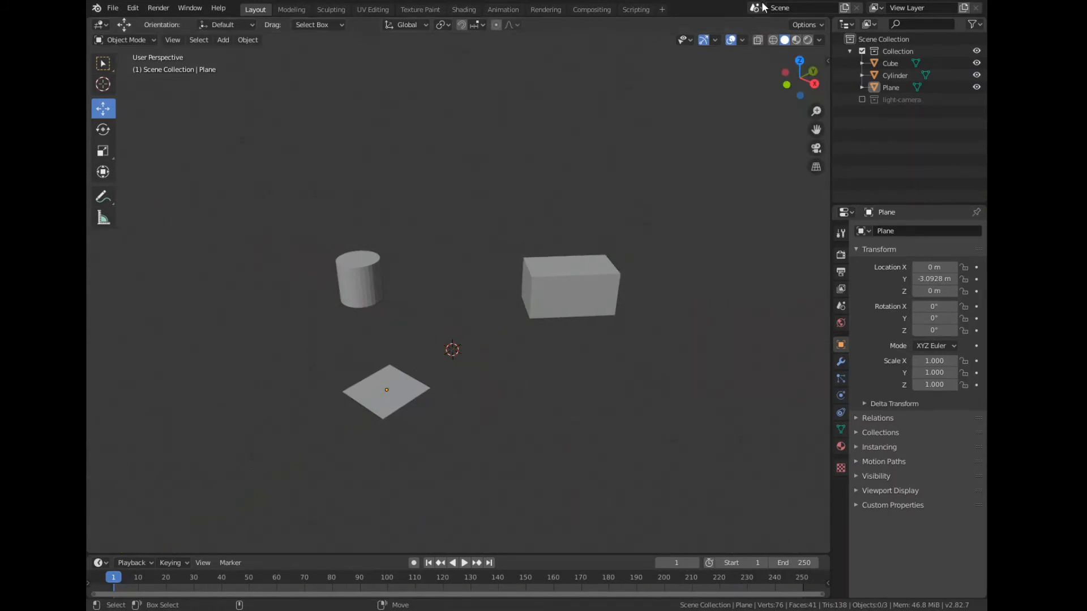
left_click(743, 40)
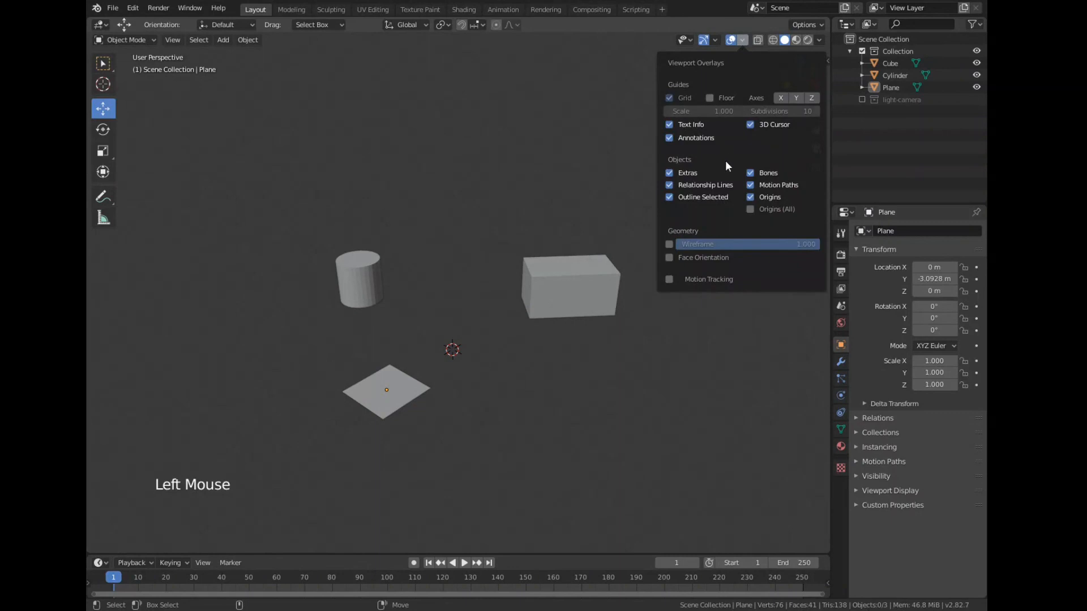
left_click(751, 125)
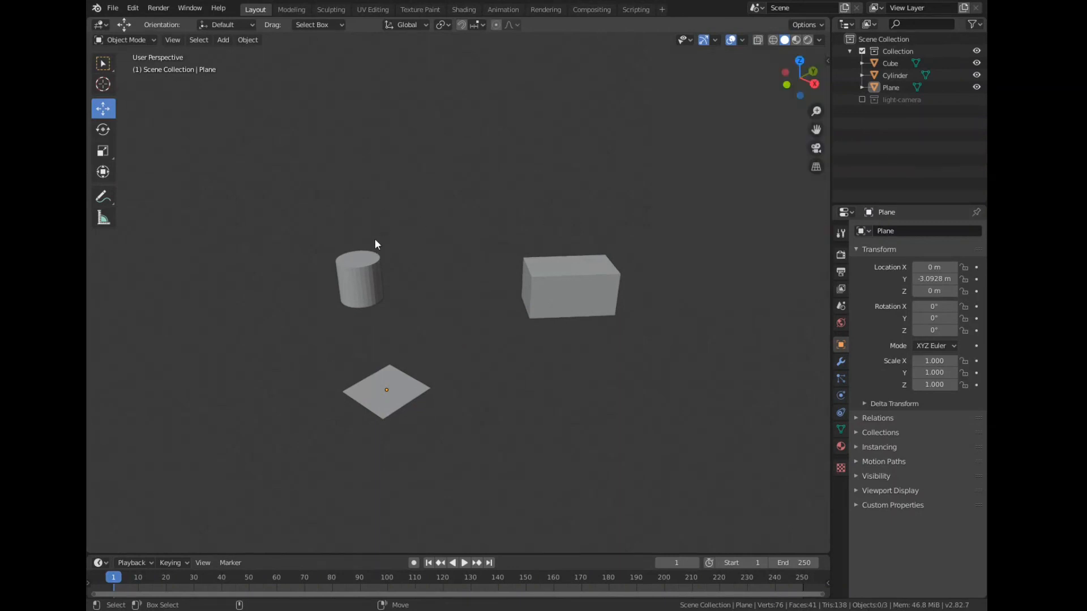
Select the cube, cylinder and plane in turn to look at each mesh in the uncluttered scene.
left_click(572, 307)
scroll(569, 274, "up", 4)
scroll(573, 273, "up", 1)
scroll(573, 273, "down", 3)
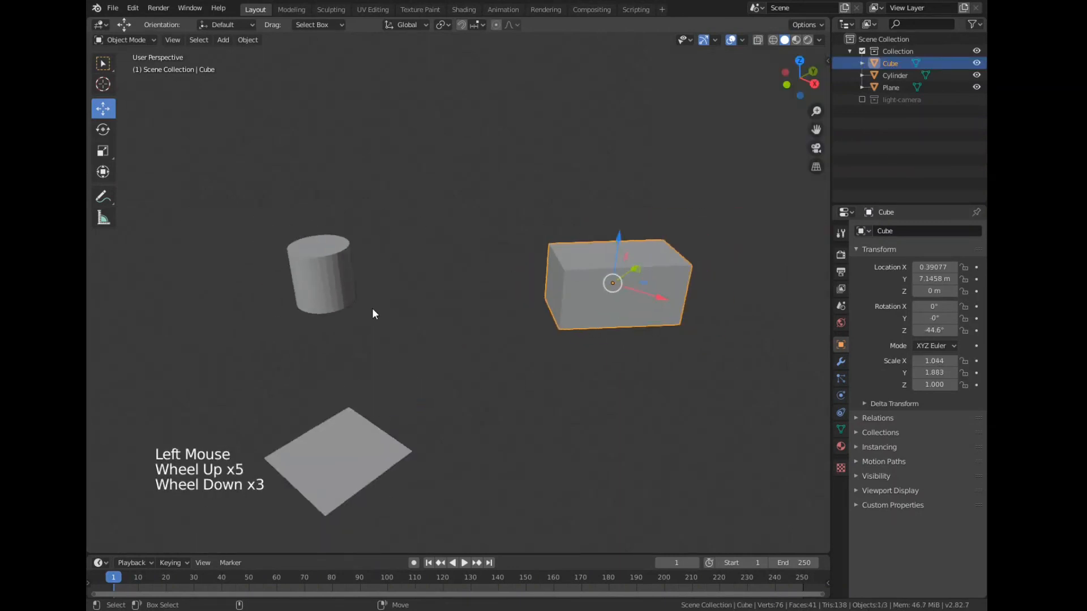
left_click(321, 290)
left_click(342, 498)
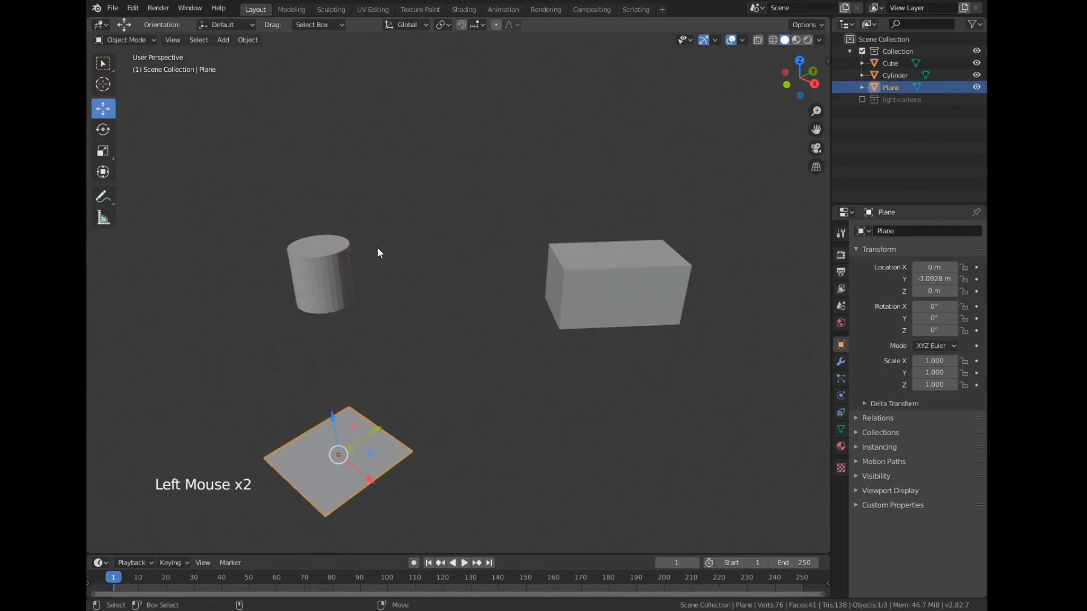
left_click(318, 267)
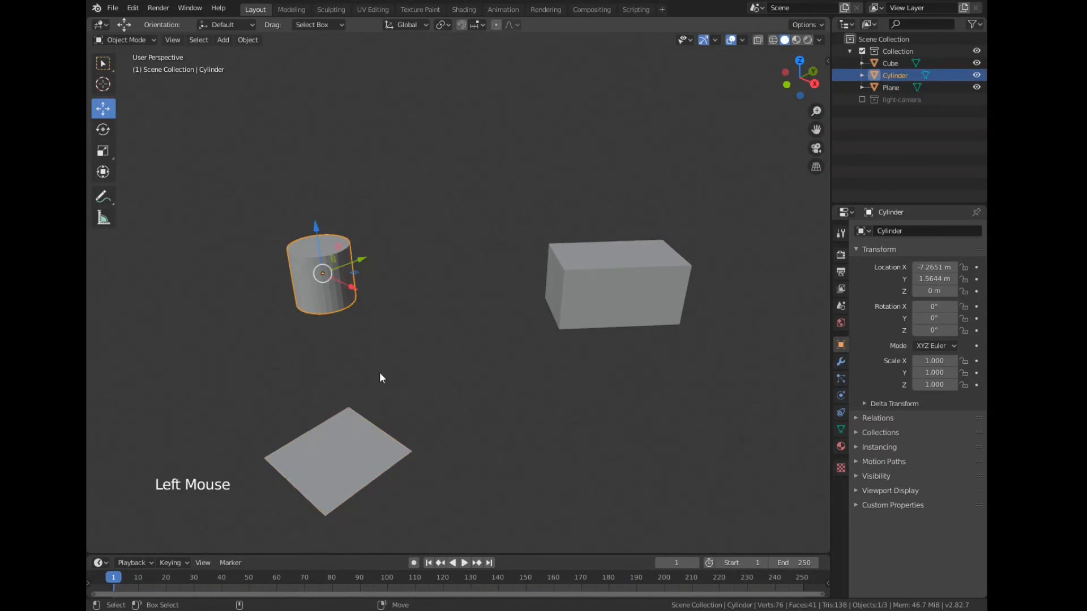
left_click(325, 456)
Select the cube, switch to the Modeling workspace to edit it, and clear its mesh selection.
left_click(644, 296)
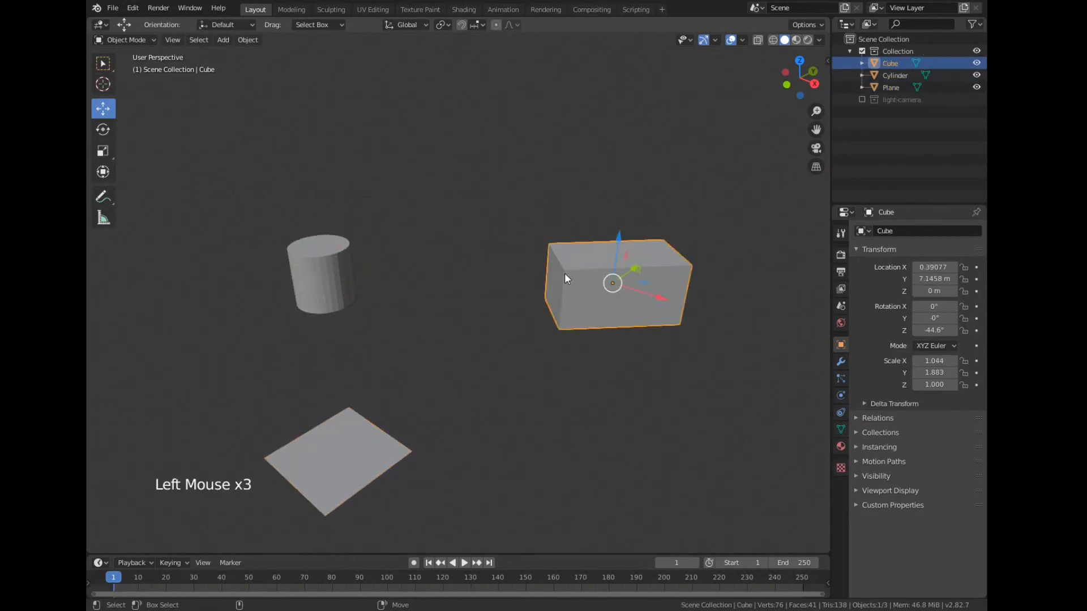
left_click(290, 9)
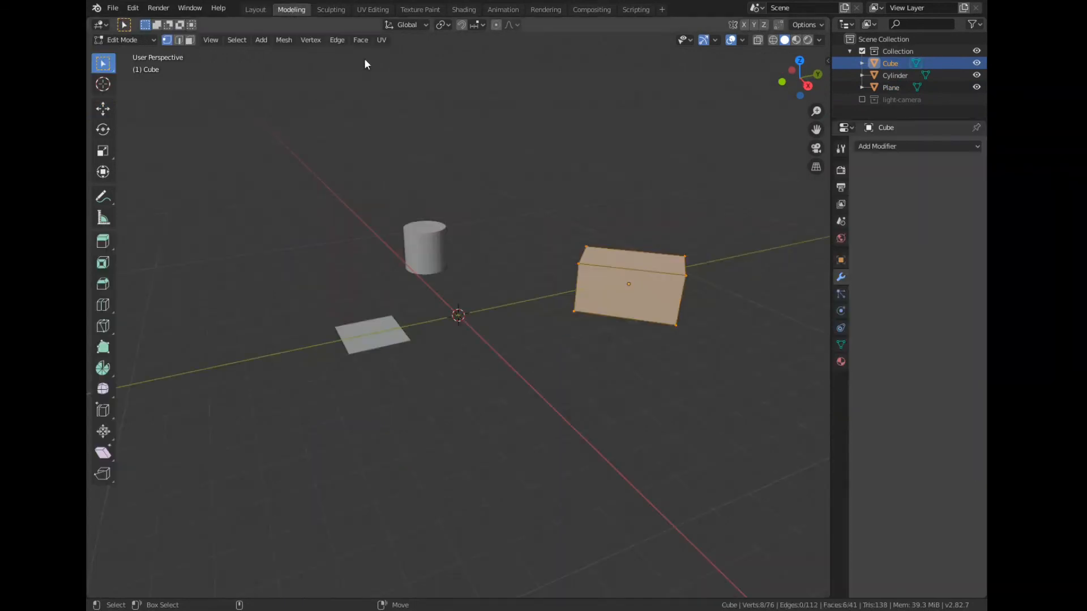
left_click(421, 238)
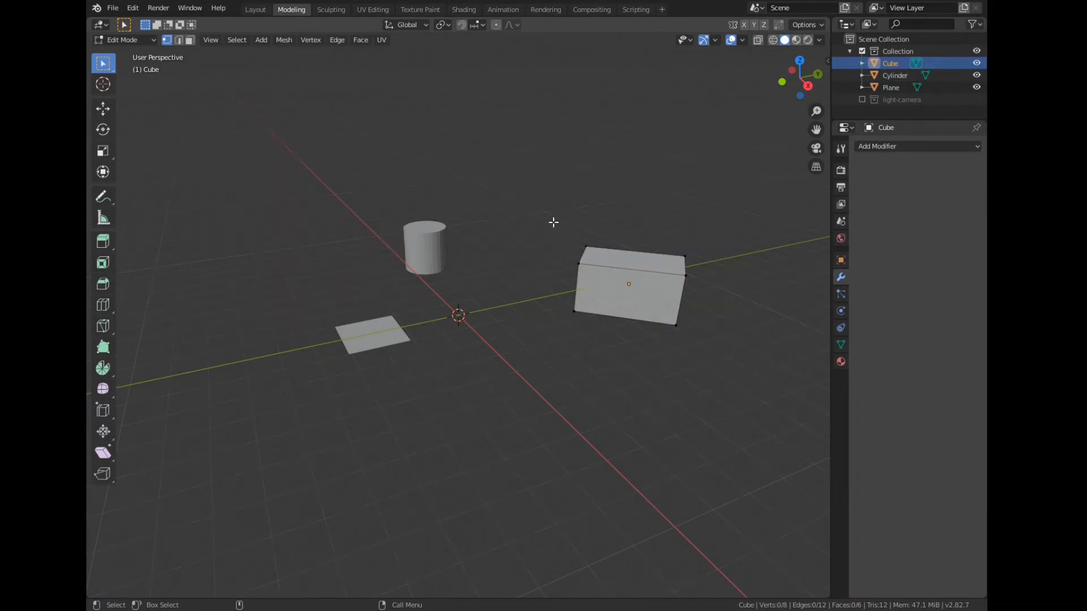
Examine the cube's vertices, edges and faces up close in the centre of the viewport.
scroll(690, 243, "up", 4)
scroll(691, 258, "down", 2)
middle_click_drag(692, 259, 576, 279, "shift")
scroll(576, 280, "up", 1)
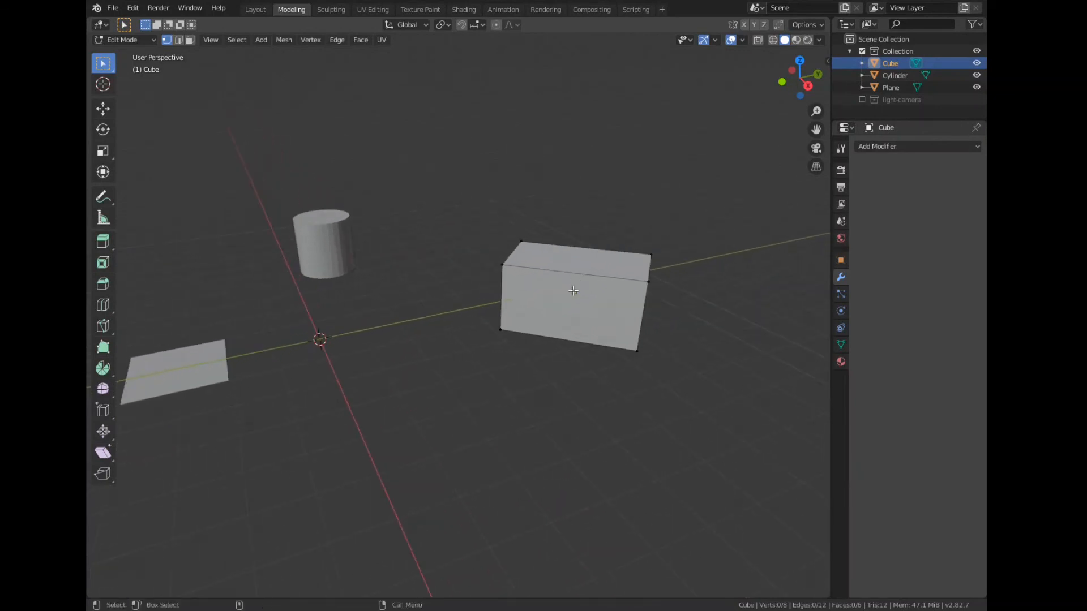
scroll(524, 258, "down", 1)
scroll(406, 204, "up", 3)
middle_click_drag(597, 270, 461, 309, "shift")
scroll(471, 334, "up", 1)
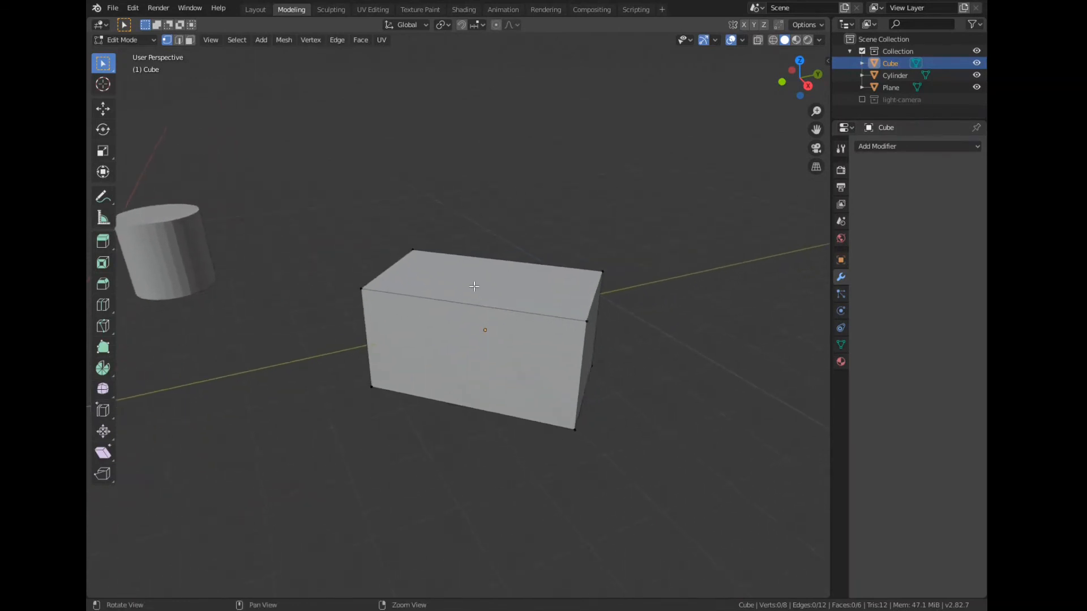